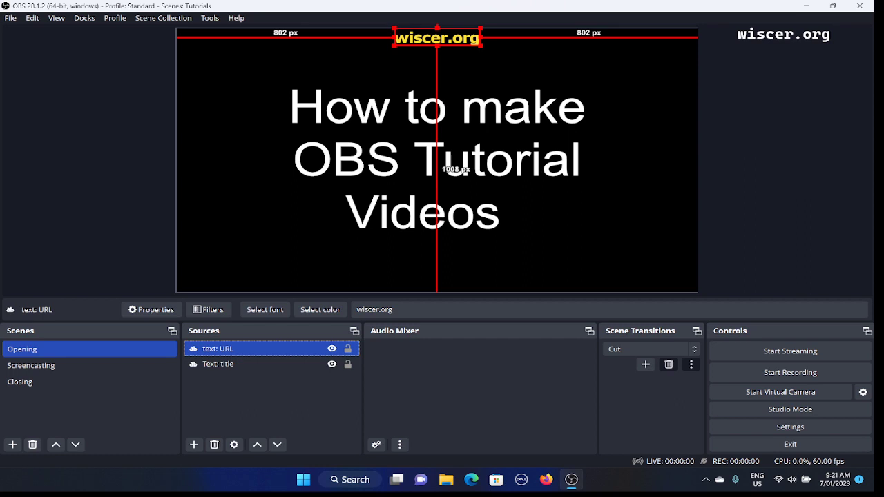
- Start adding a new Image source to the Opening scene
{"action": "right_click", "coordinate": [437, 36]}
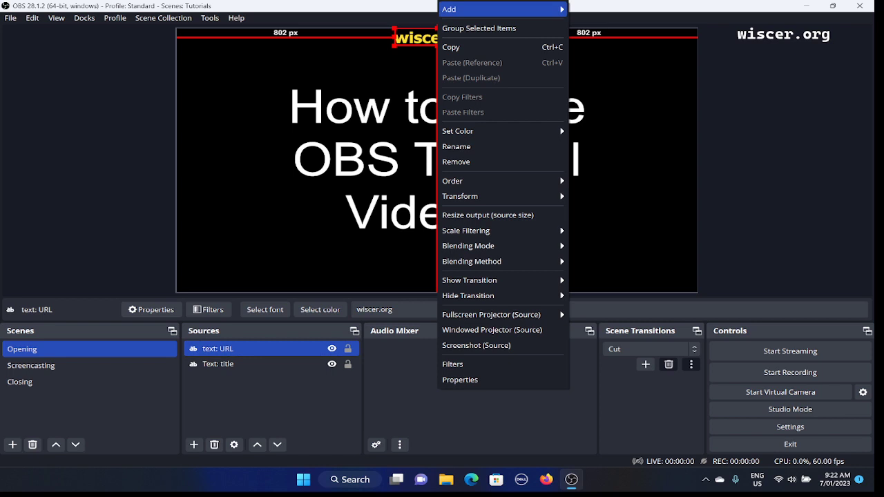
{"action": "key", "text": "Right"}
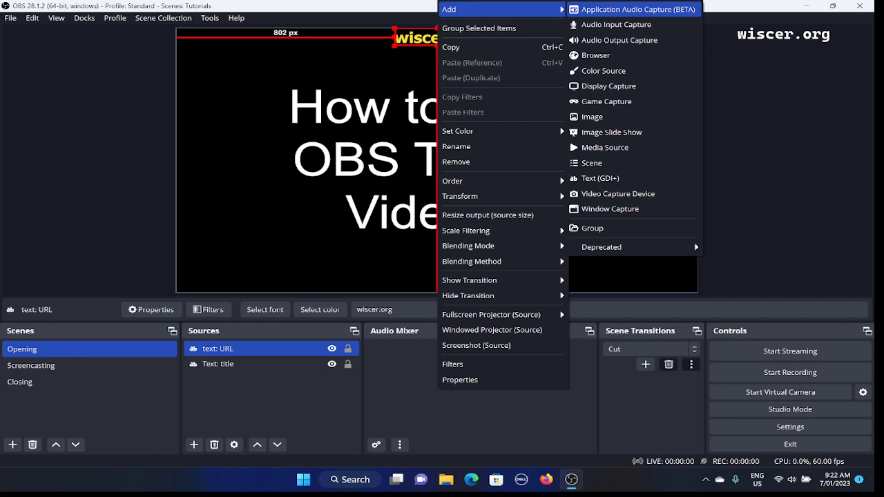
{"action": "key", "text": "Down"}
{"action": "key", "text": "Down"}
{"action": "key", "text": "Down"}
{"action": "key", "text": "Down"}
{"action": "key", "text": "Down"}
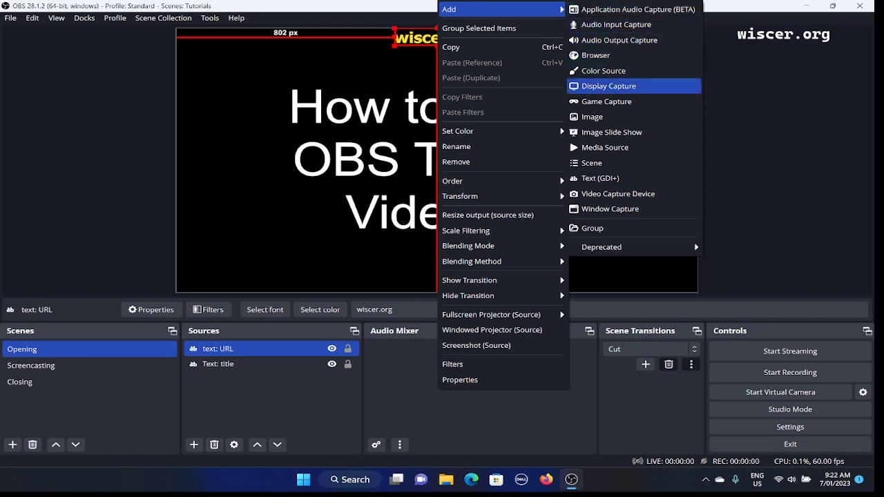
{"action": "key", "text": "Down"}
{"action": "key", "text": "Down"}
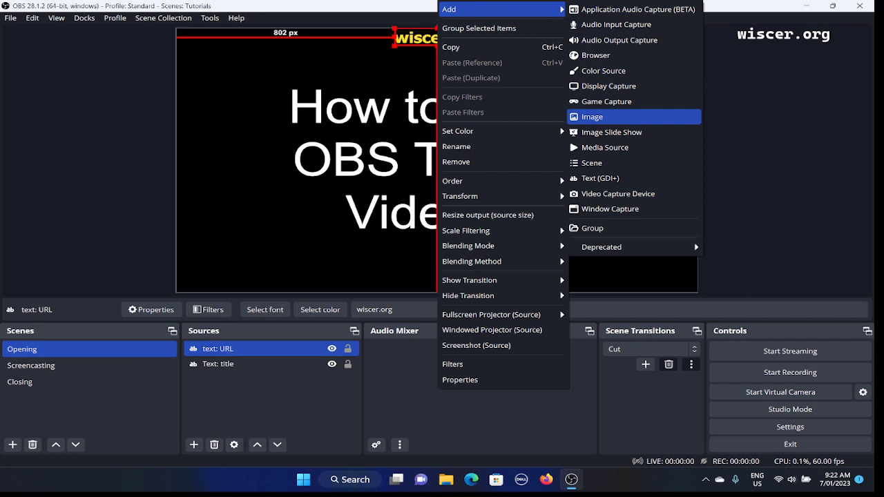
{"action": "key", "text": "Return"}
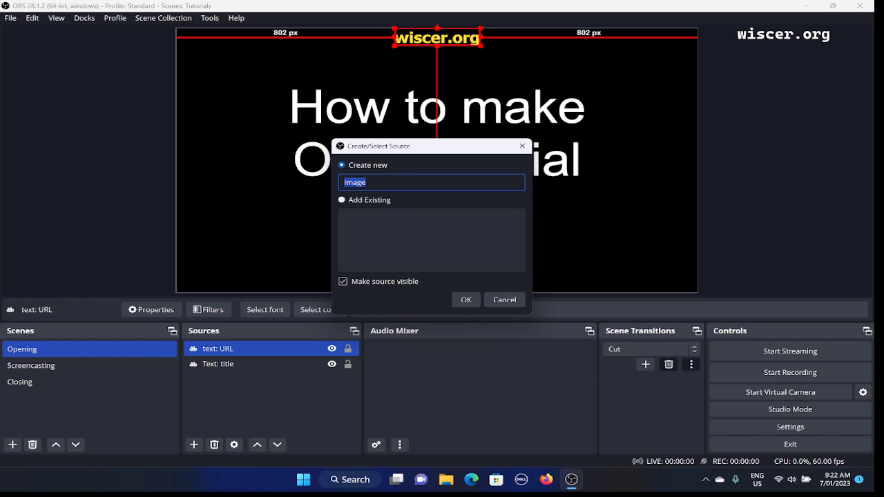
- Create the image source as new with the name "text: logo", keeping it visible
{"action": "key", "text": "Tab"}
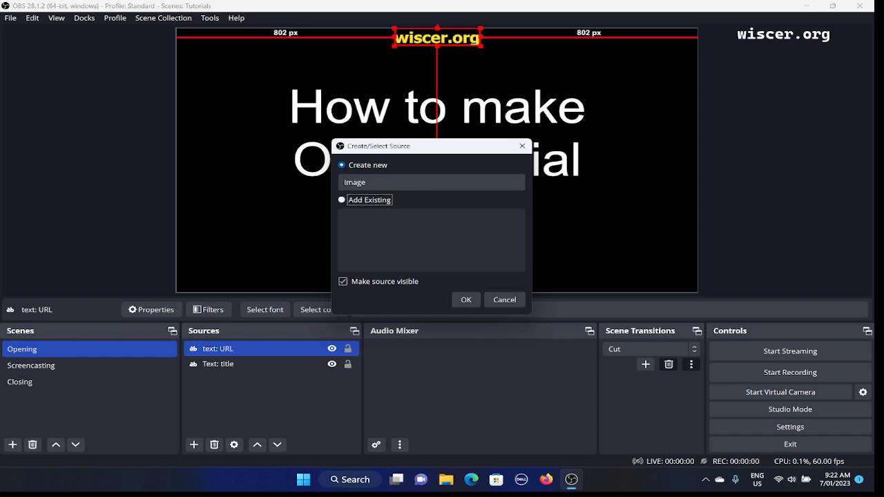
{"action": "key", "text": "Up"}
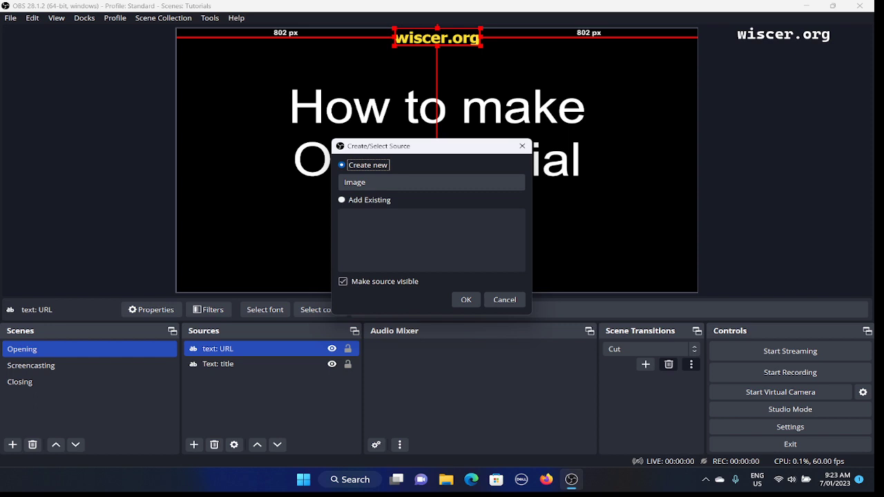
{"action": "key", "text": "Tab"}
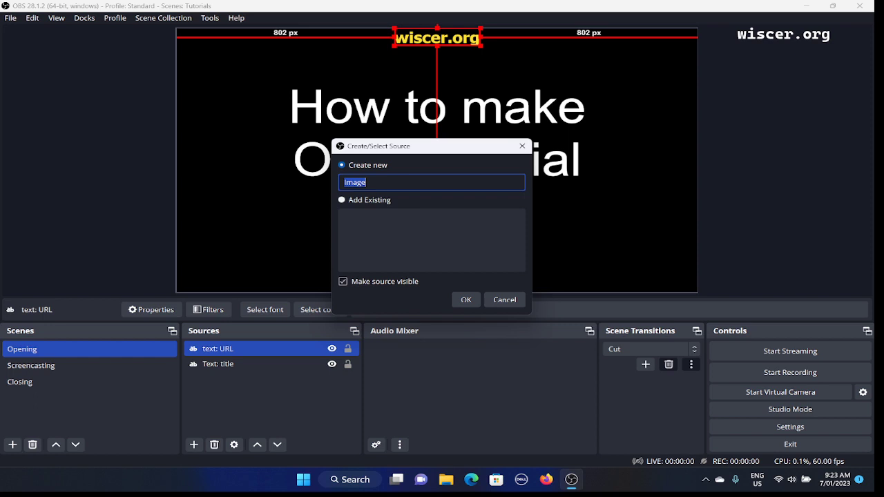
{"action": "type", "text": "text: logo"}
{"action": "key", "text": "Tab"}
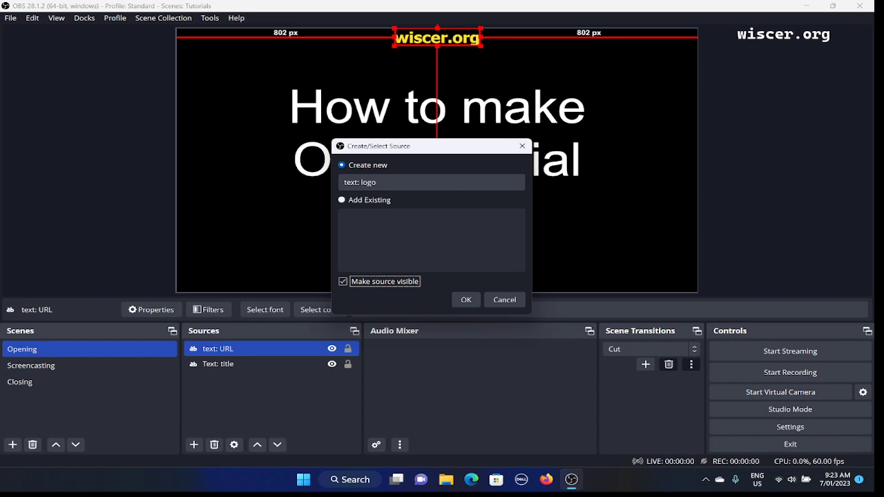
{"action": "key", "text": "Tab"}
{"action": "key", "text": "Return"}
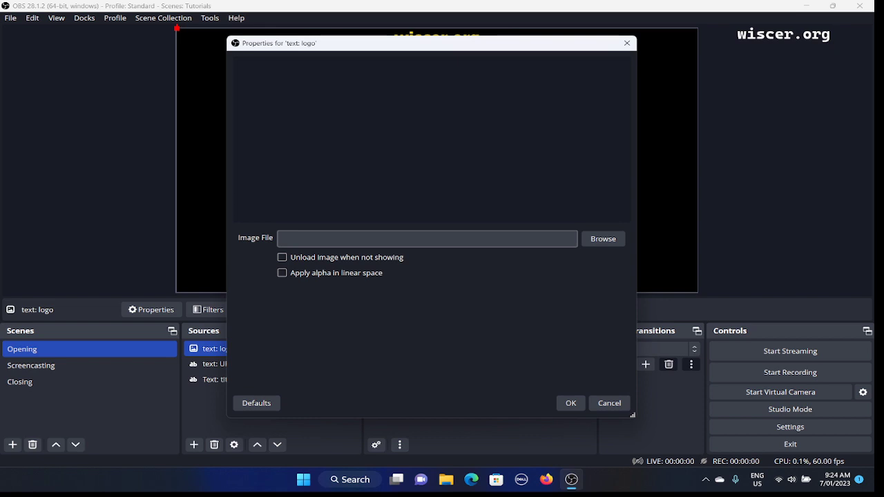
- Browse for the source's image file and go to the Pictures folder
{"action": "left_click", "coordinate": [426, 239]}
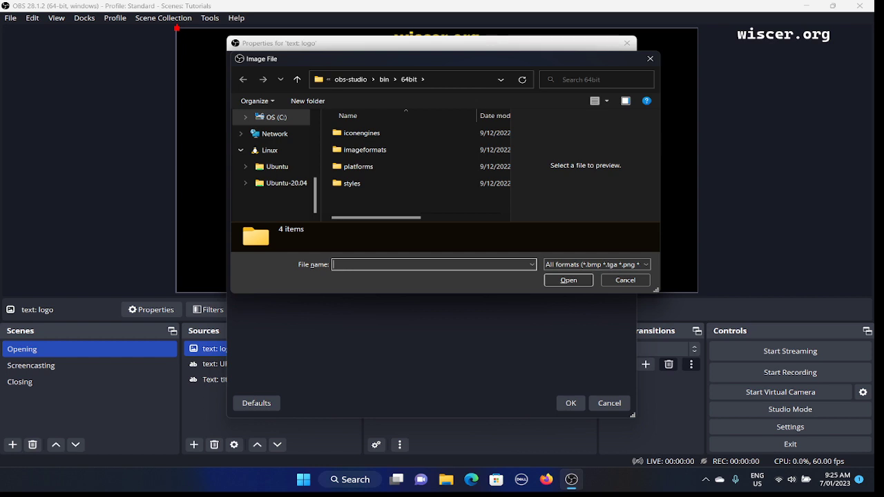
{"action": "key", "text": "Tab"}
{"action": "key", "text": "Tab"}
{"action": "key", "text": "Tab"}
{"action": "key", "text": "Tab"}
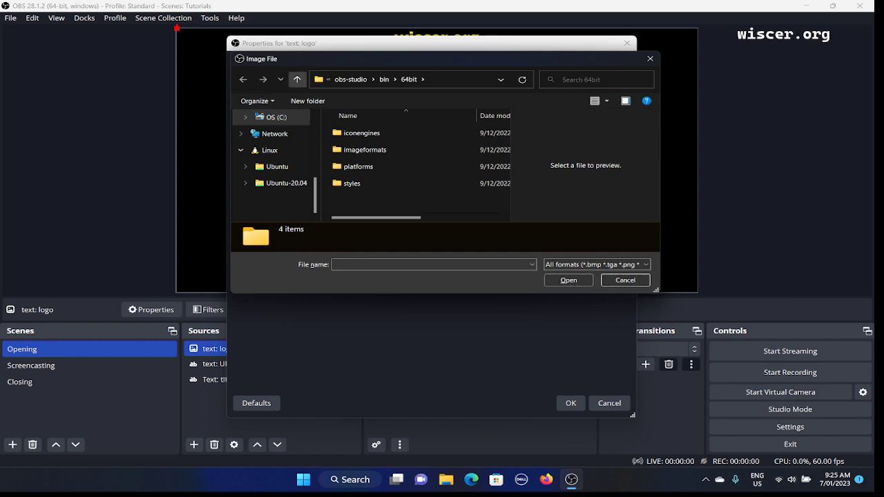
{"action": "key", "text": "Tab"}
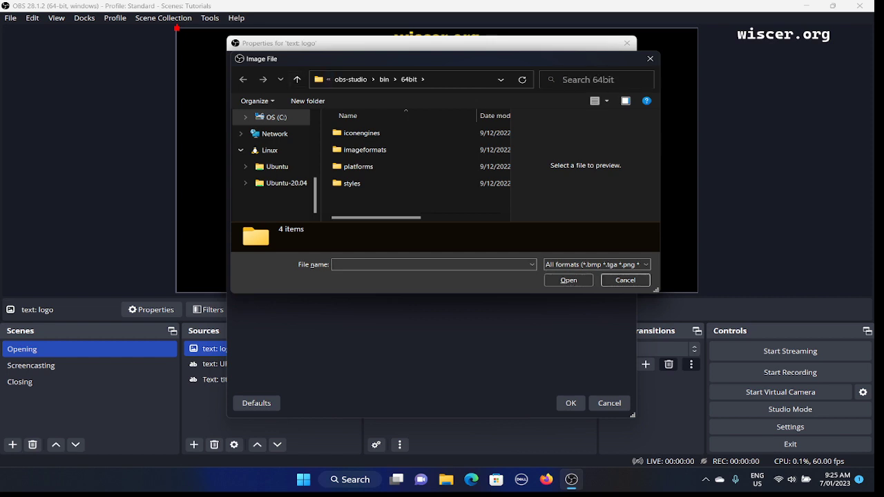
{"action": "key", "text": "Tab"}
{"action": "key", "text": "Tab"}
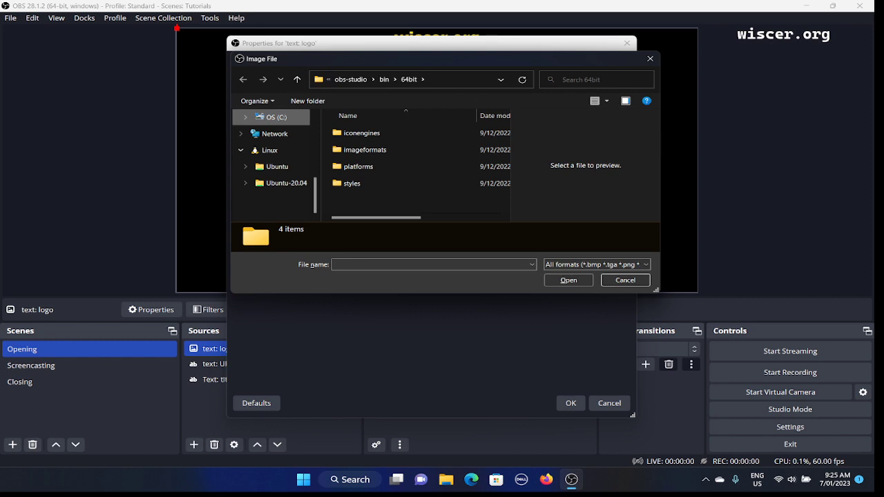
{"action": "key", "text": "Up"}
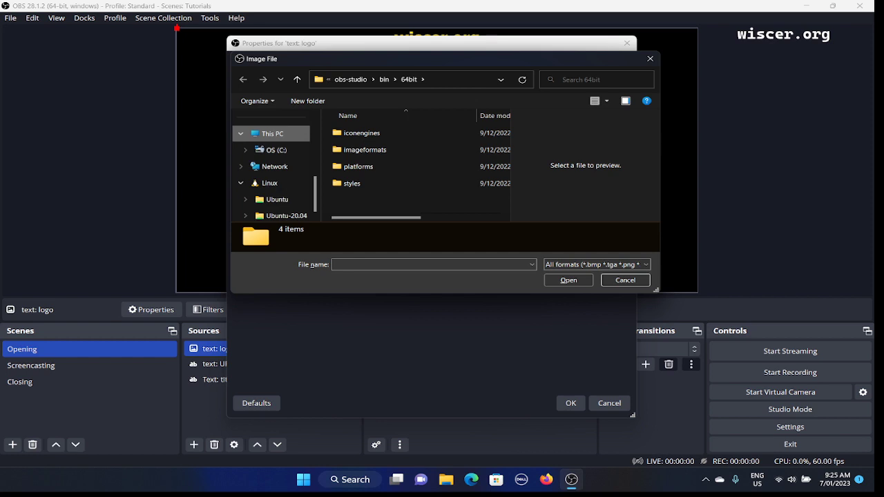
{"action": "key", "text": "Up"}
{"action": "key", "text": "Up"}
{"action": "key", "text": "Up"}
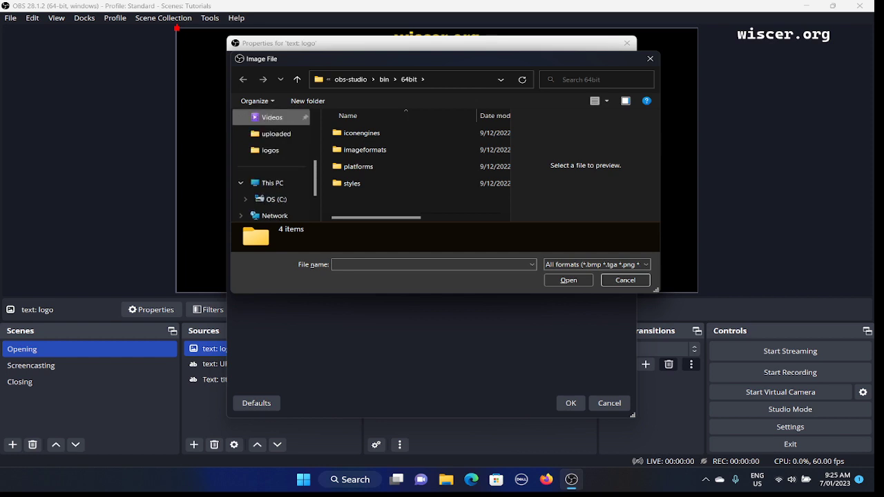
{"action": "key", "text": "Up"}
{"action": "key", "text": "Up"}
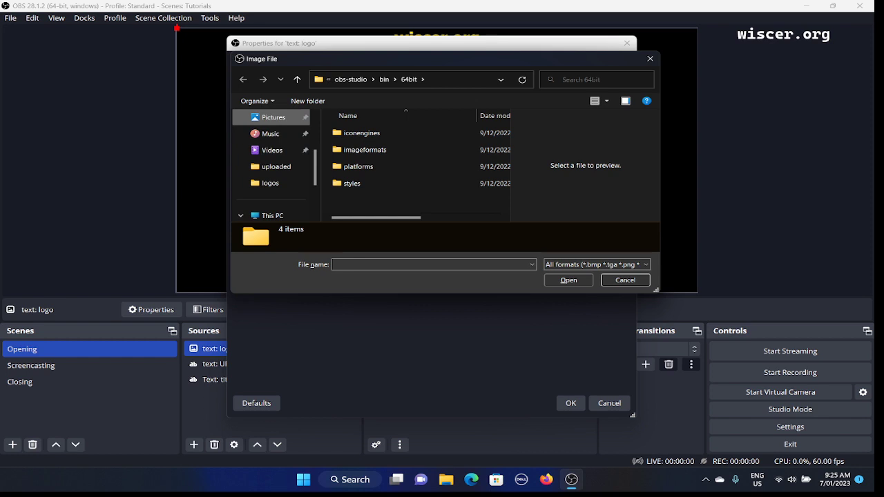
{"action": "key", "text": "Return"}
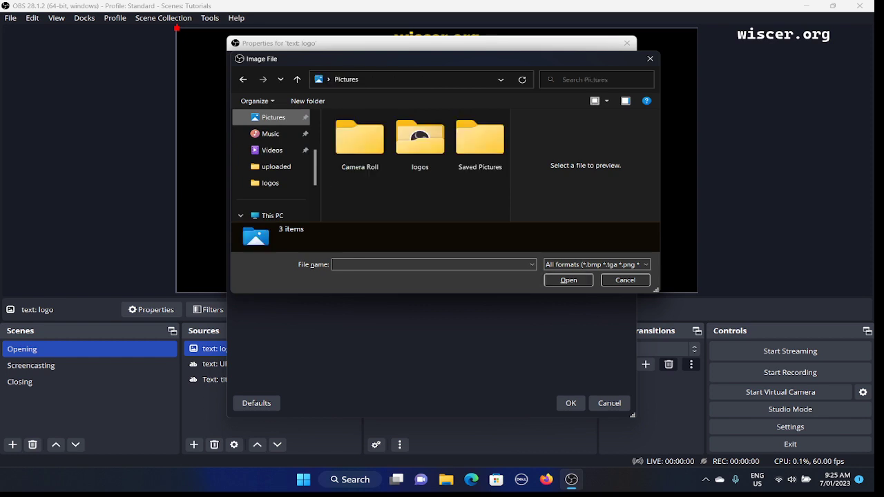
- Open the logos folder inside Pictures
{"action": "key", "text": "Tab"}
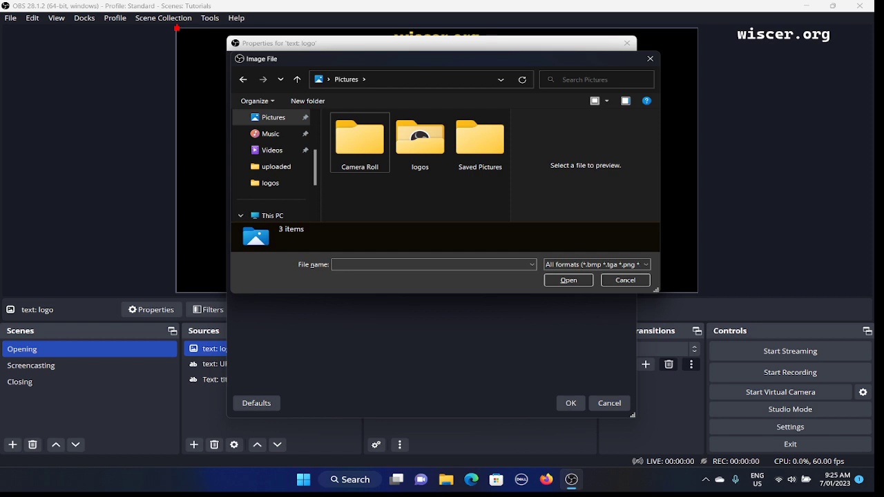
{"action": "key", "text": "Right"}
{"action": "key", "text": "Right"}
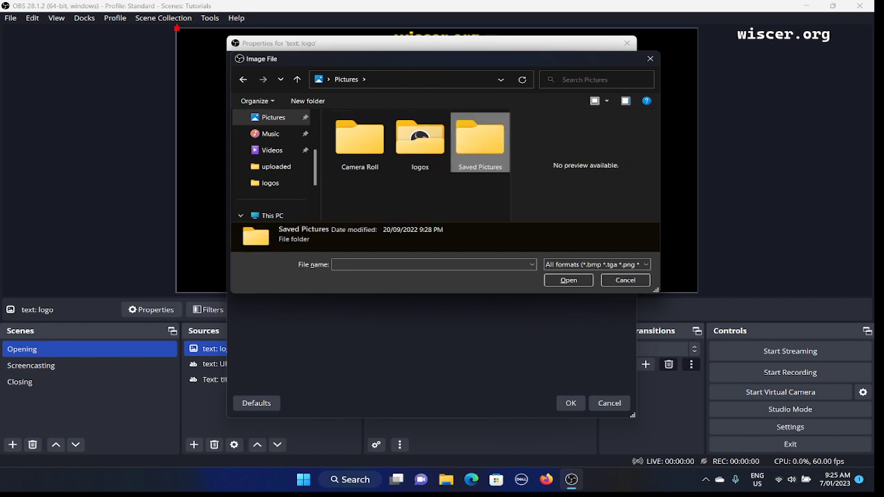
{"action": "key", "text": "Left"}
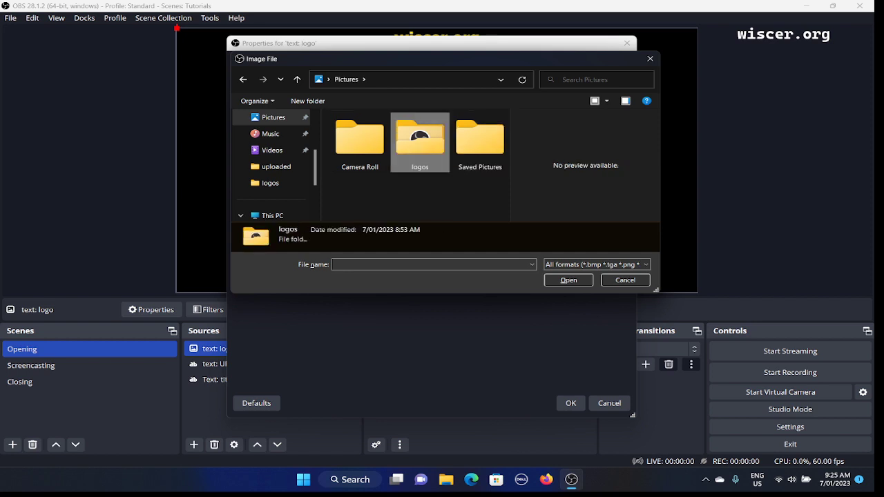
{"action": "key", "text": "Return"}
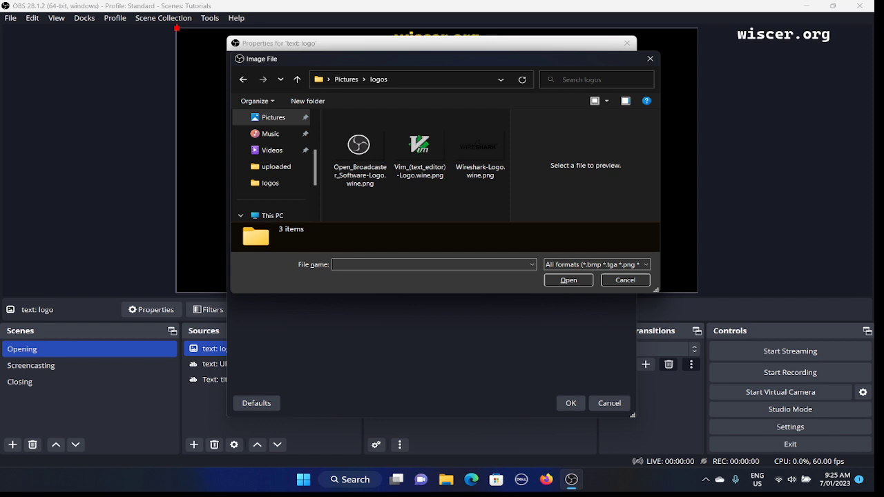
- Load Open_Broadcaster_Software-Logo.wine.png as the image file of the "text: logo" source
{"action": "left_click", "coordinate": [420, 147]}
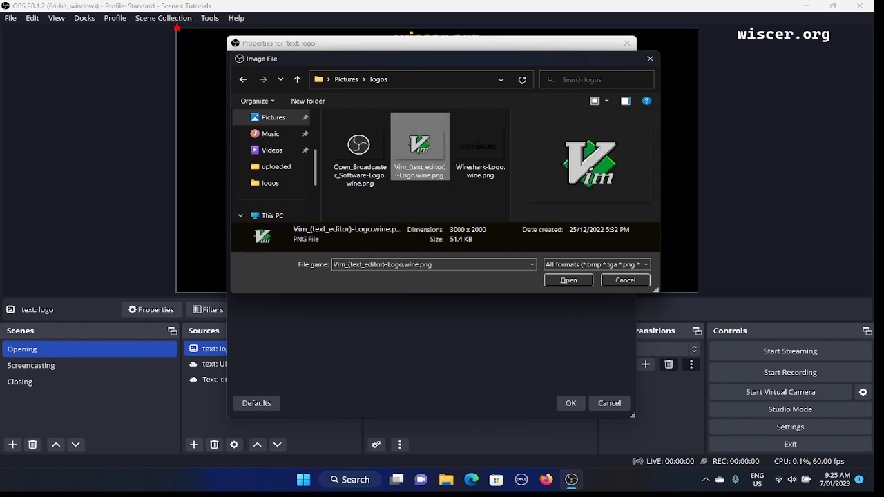
{"action": "left_click", "coordinate": [360, 148]}
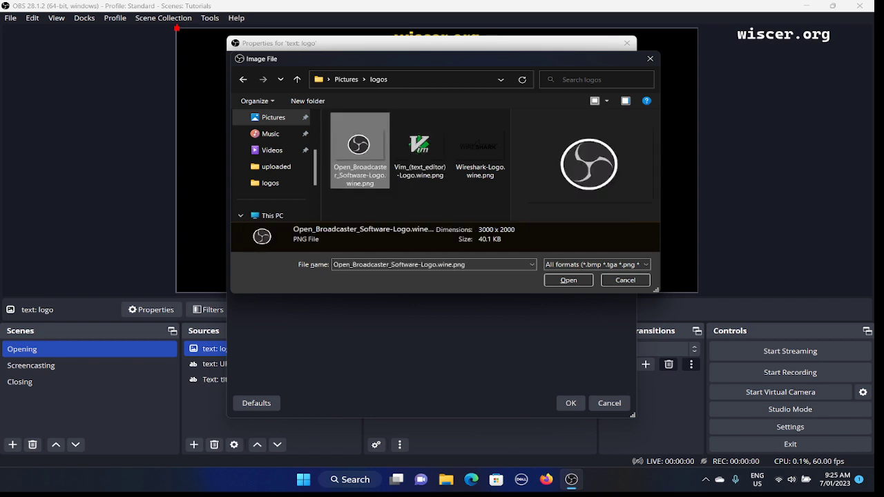
{"action": "left_click", "coordinate": [420, 146]}
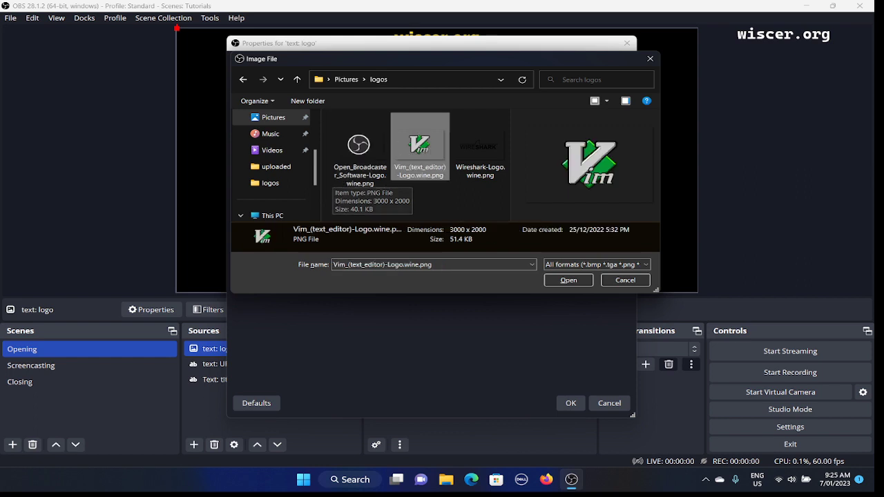
{"action": "left_click", "coordinate": [360, 148]}
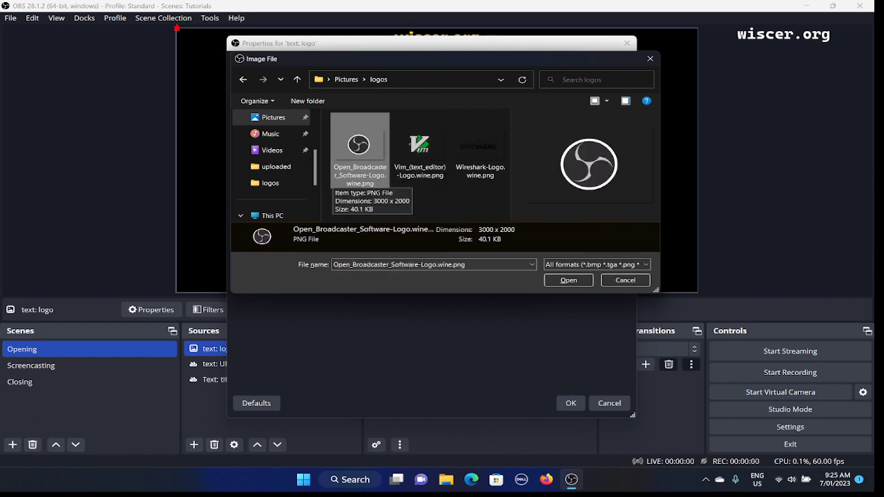
{"action": "double_click", "coordinate": [360, 148]}
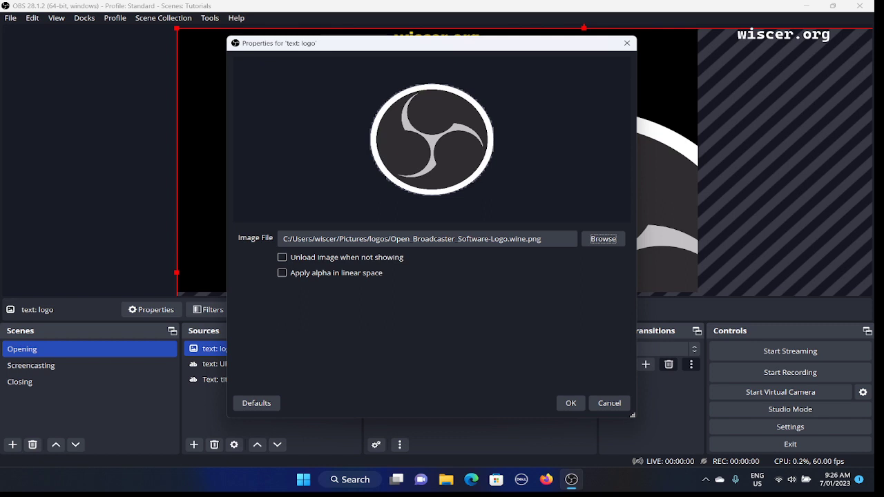
- Open Task Manager over the source's properties dialog
{"action": "key", "text": "alt+Tab"}
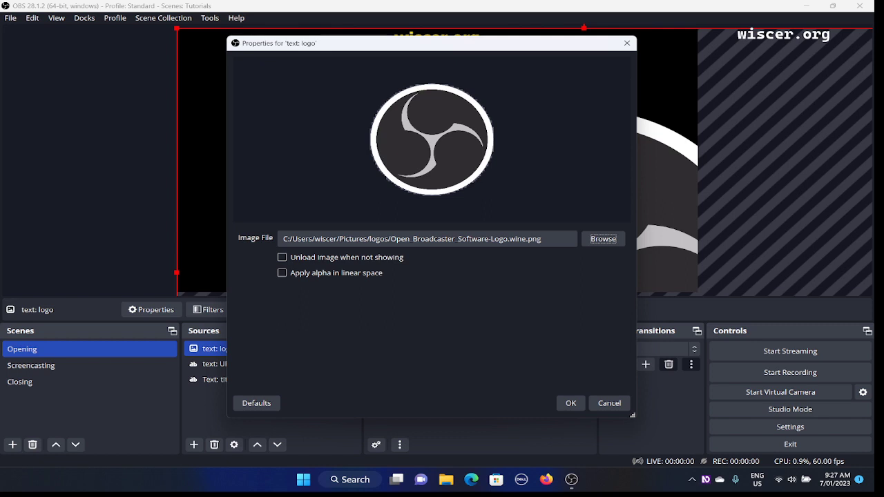
{"action": "key", "text": "alt+Tab"}
{"action": "key", "text": "alt+Tab"}
{"action": "key", "text": "ctrl+shift+Escape"}
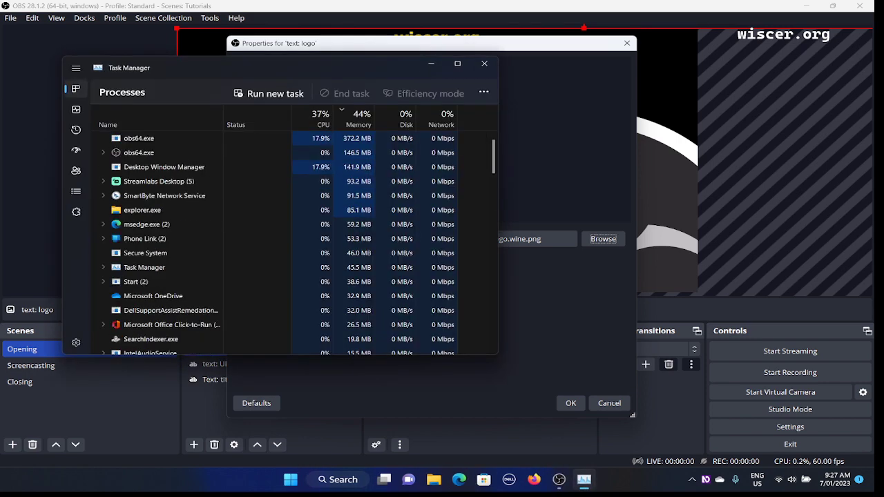
- Expand OBS Studio in Task Manager's process list and select its OBS 28.1.2 window entry
{"action": "key", "text": "Down"}
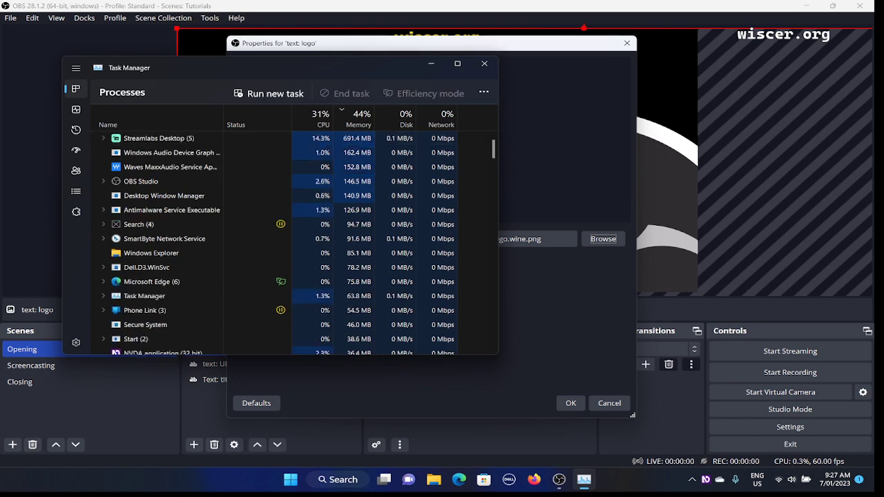
{"action": "key", "text": "Tab"}
{"action": "key", "text": "Tab"}
{"action": "key", "text": "Tab"}
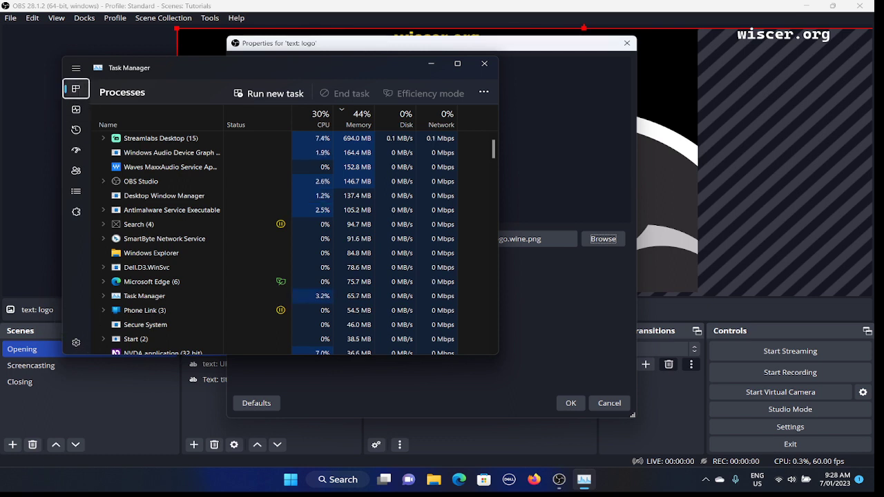
{"action": "key", "text": "Up"}
{"action": "key", "text": "Tab"}
{"action": "key", "text": "Tab"}
{"action": "key", "text": "Tab"}
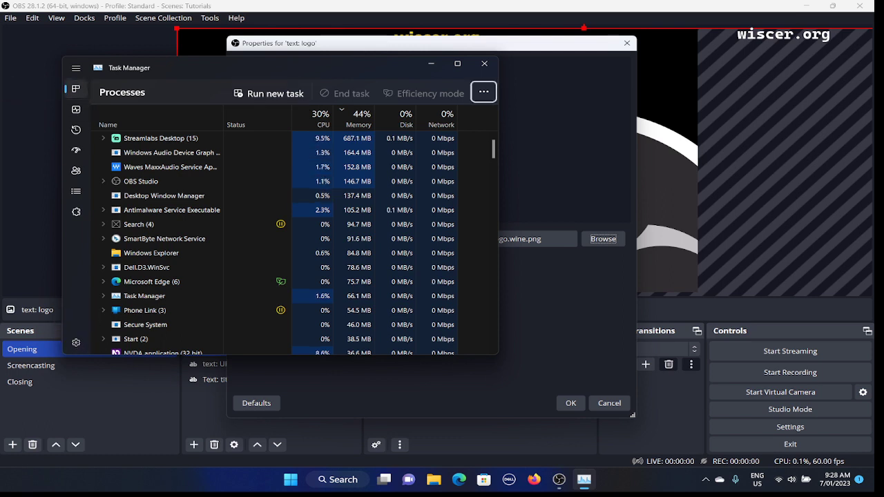
{"action": "key", "text": "Tab"}
{"action": "key", "text": "Tab"}
{"action": "key", "text": "Down"}
{"action": "key", "text": "Down"}
{"action": "key", "text": "Down"}
{"action": "key", "text": "Down"}
{"action": "key", "text": "Down"}
{"action": "key", "text": "Down"}
{"action": "key", "text": "Down"}
{"action": "key", "text": "Down"}
{"action": "key", "text": "Up"}
{"action": "key", "text": "Up"}
{"action": "key", "text": "Up"}
{"action": "key", "text": "Up"}
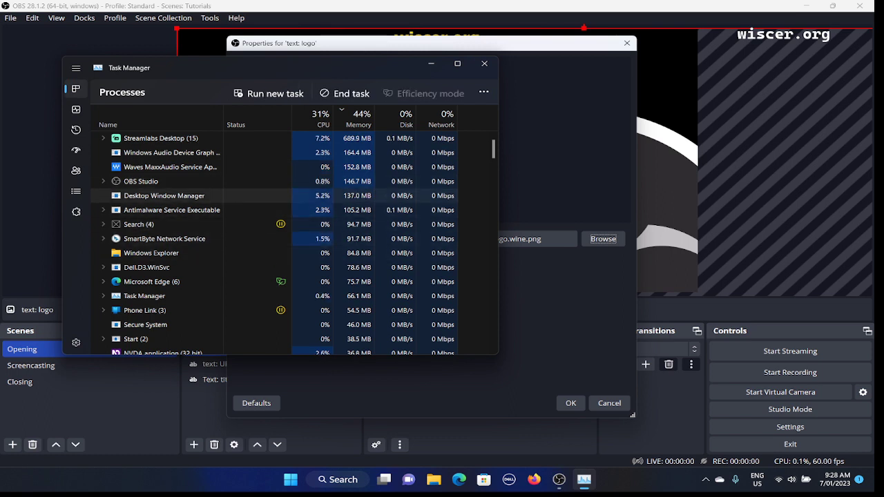
{"action": "key", "text": "Up"}
{"action": "key", "text": "Right"}
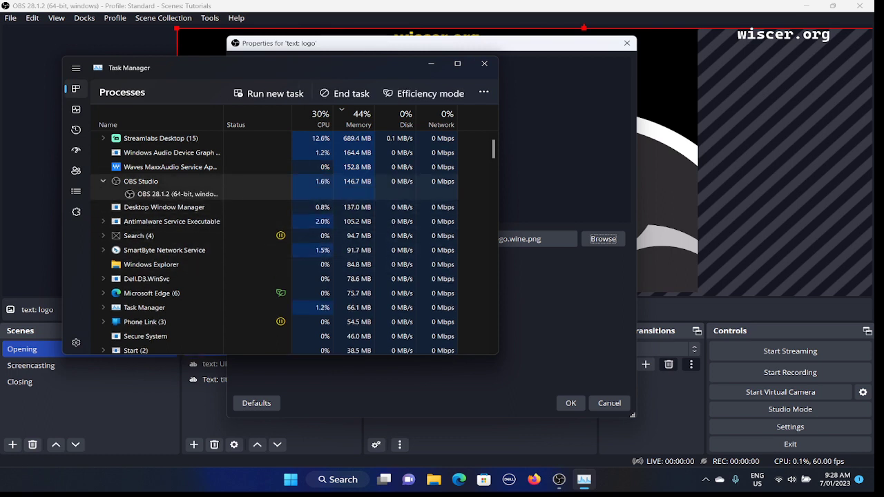
{"action": "key", "text": "Down"}
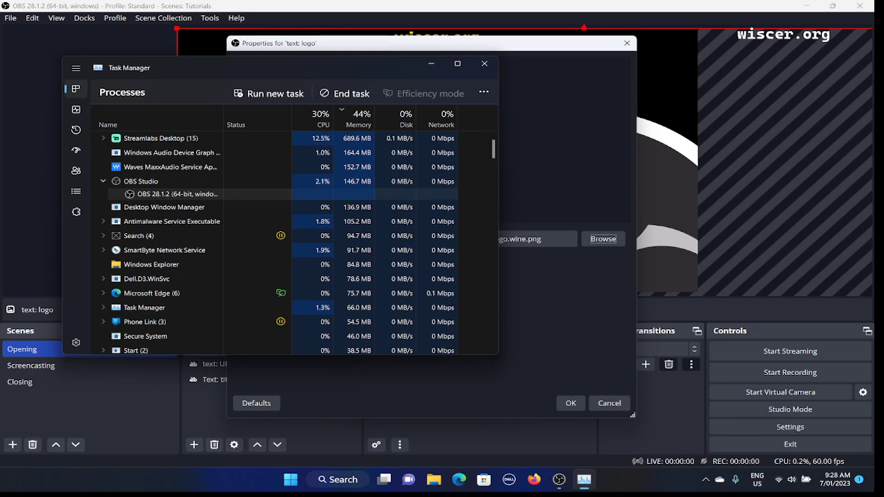
- Try to end the task of the OBS 28.1.2 window listed under OBS Studio
{"action": "key", "text": "shift+F10"}
{"action": "key", "text": "Down"}
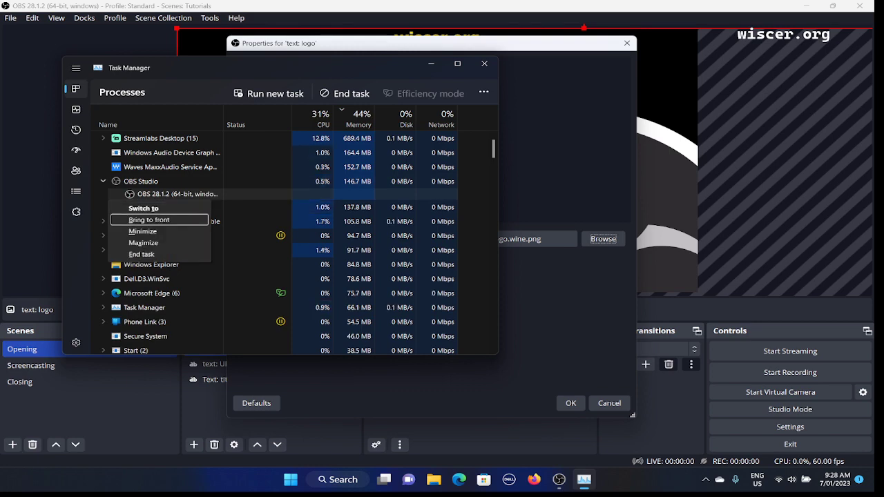
{"action": "key", "text": "Up"}
{"action": "key", "text": "Up"}
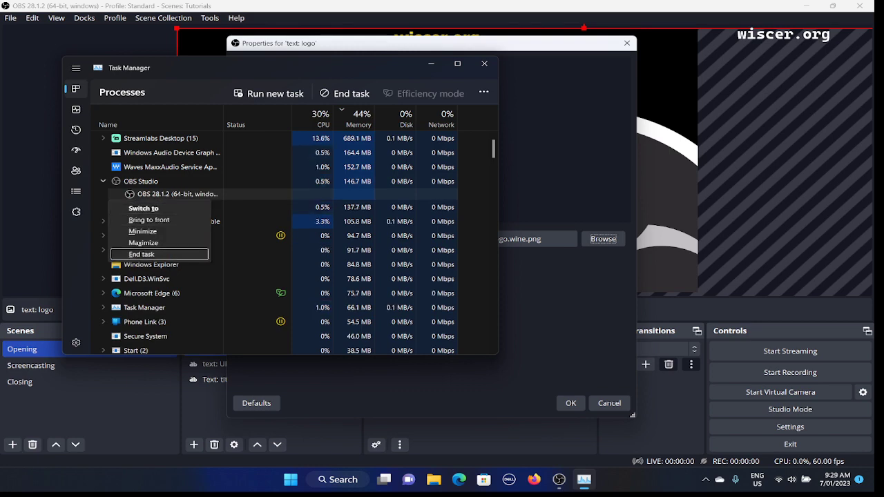
{"action": "key", "text": "Return"}
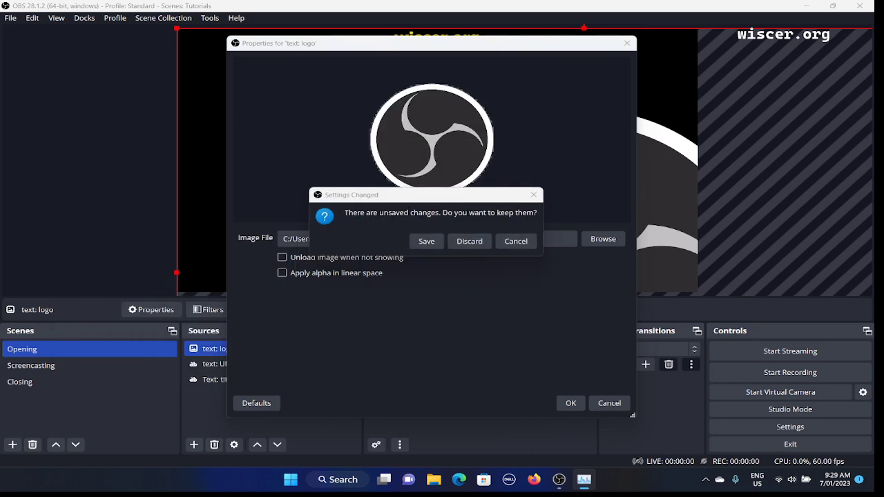
- Switch back to Task Manager and return to its list of running processes
{"action": "key", "text": "alt+Tab"}
{"action": "key", "text": "alt+Tab"}
{"action": "key", "text": "alt+Tab"}
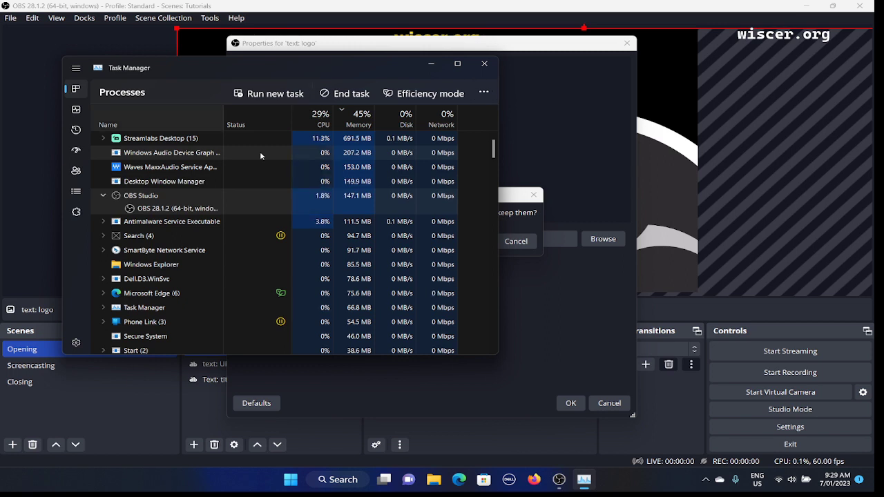
{"action": "key", "text": "Tab"}
{"action": "key", "text": "Tab"}
{"action": "key", "text": "Tab"}
{"action": "key", "text": "Tab"}
{"action": "key", "text": "Tab"}
{"action": "key", "text": "Tab"}
{"action": "key", "text": "Tab"}
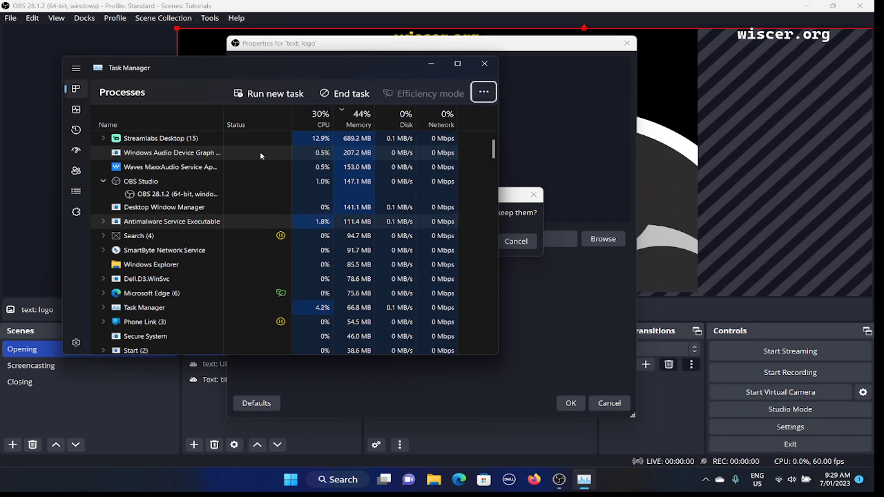
{"action": "key", "text": "Tab"}
- End the Waves MaxxAudio Service process listed just above OBS Studio
{"action": "key", "text": "Down"}
{"action": "key", "text": "Down"}
{"action": "key", "text": "Down"}
{"action": "key", "text": "Up"}
{"action": "key", "text": "Up"}
{"action": "key", "text": "Up"}
{"action": "key", "text": "Up"}
{"action": "key", "text": "Up"}
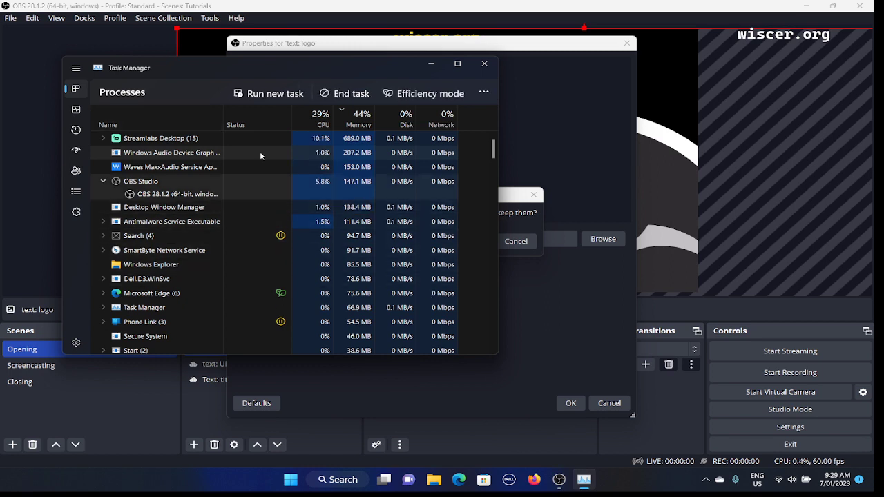
{"action": "key", "text": "Up"}
{"action": "key", "text": "Down"}
{"action": "key", "text": "Up"}
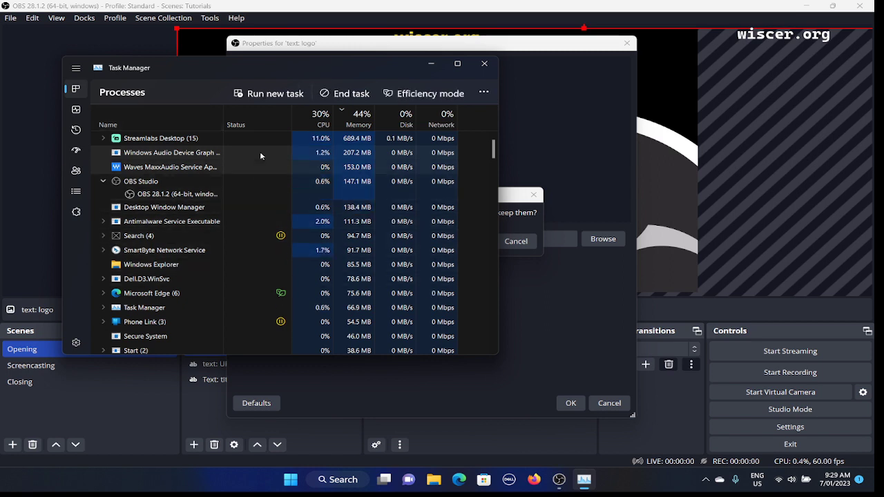
{"action": "key", "text": "shift+F10"}
{"action": "key", "text": "Down"}
{"action": "key", "text": "Escape"}
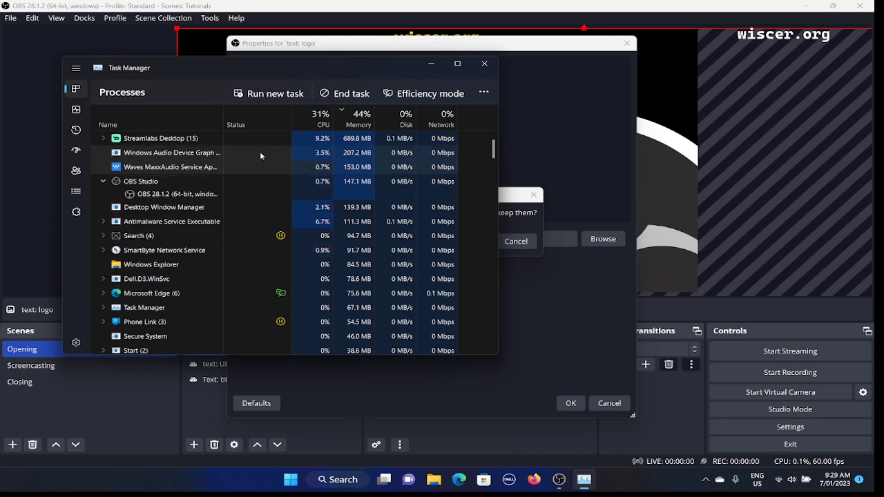
{"action": "key", "text": "Delete"}
- End the whole OBS Studio process and close Task Manager
{"action": "key", "text": "Down"}
{"action": "key", "text": "Down"}
{"action": "key", "text": "Down"}
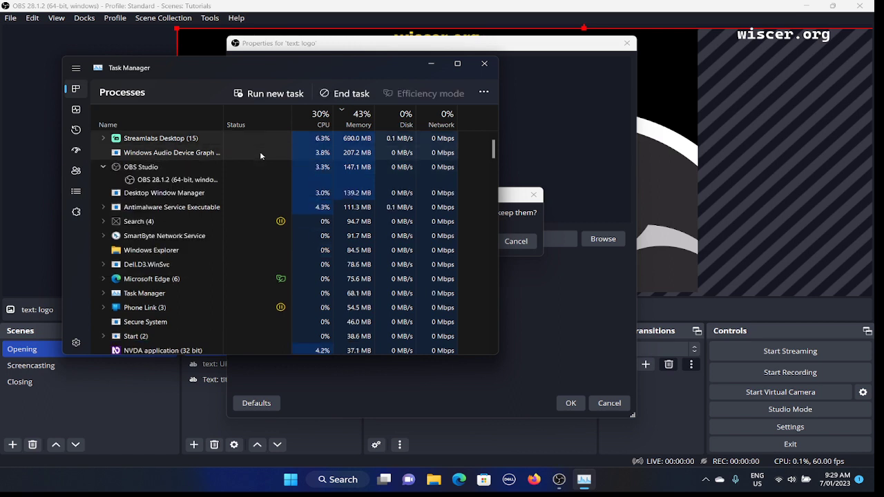
{"action": "key", "text": "shift+F10"}
{"action": "key", "text": "Down"}
{"action": "key", "text": "Down"}
{"action": "key", "text": "Up"}
{"action": "key", "text": "Down"}
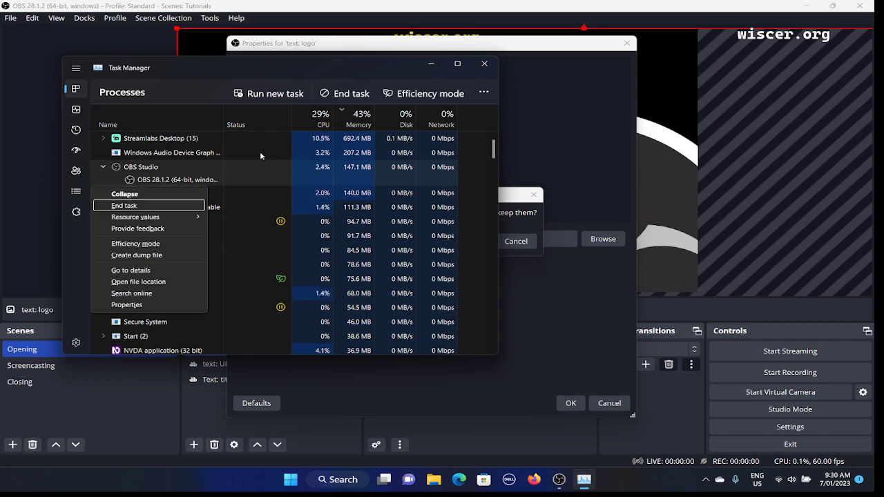
{"action": "key", "text": "Return"}
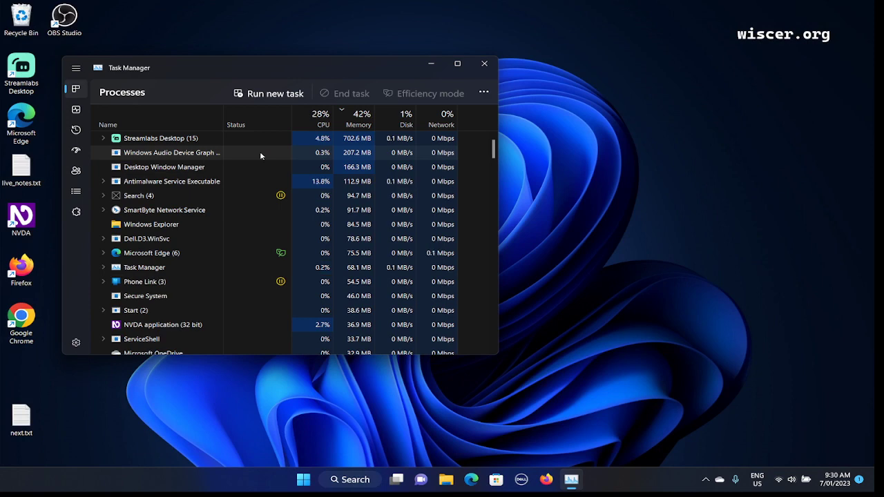
{"action": "key", "text": "alt+F4"}
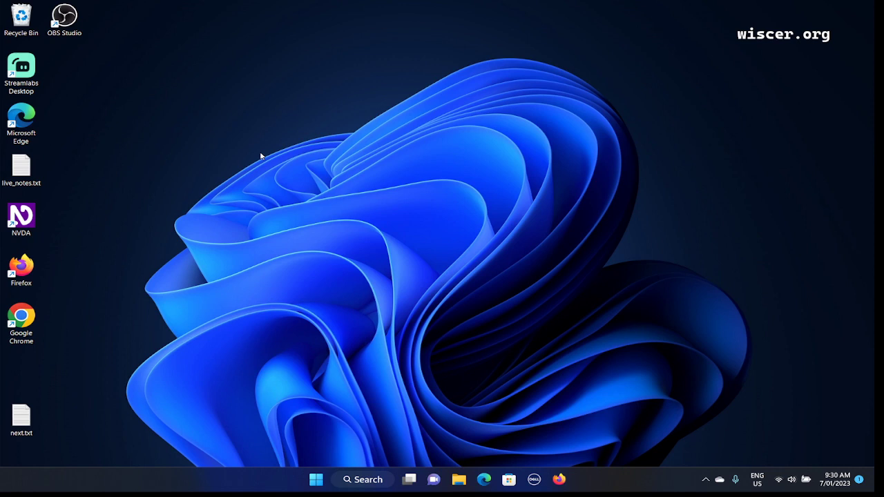
- Search Windows for "obs" and start OBS Studio (64bit) again
{"action": "key", "text": "super"}
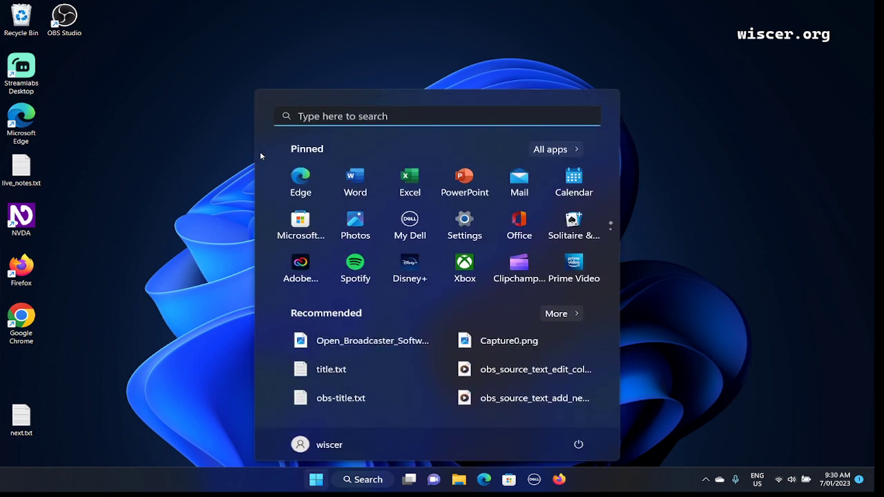
{"action": "type", "text": "obs"}
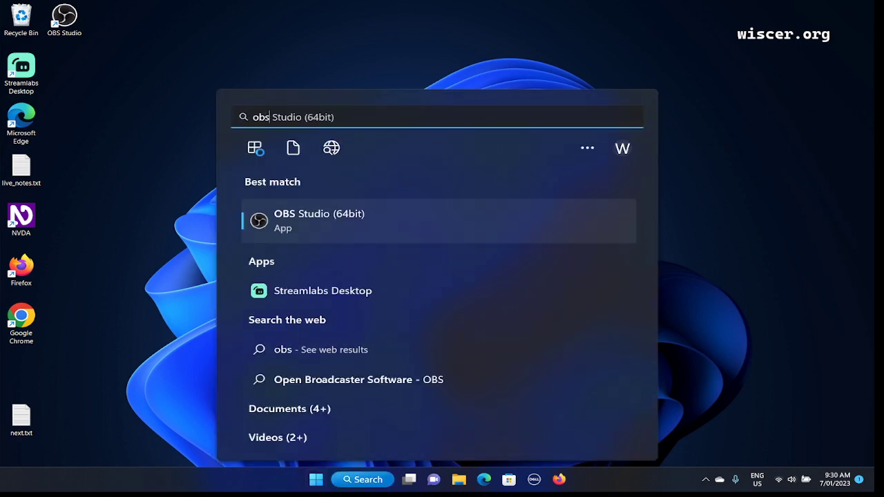
{"action": "key", "text": "Return"}
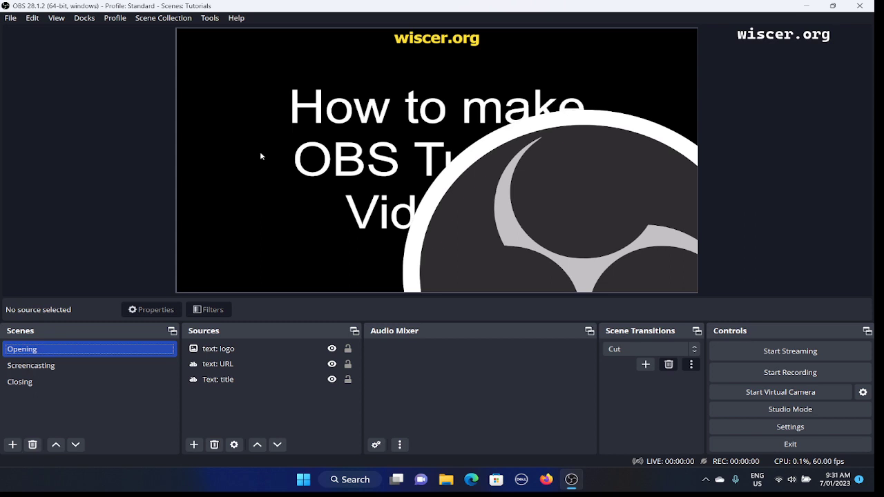
- Examine the "text: logo", "text: URL" and "Text: title" sources of the Opening scene one after another
{"action": "key", "text": "Tab"}
{"action": "key", "text": "Tab"}
{"action": "key", "text": "shift+Tab"}
{"action": "key", "text": "shift+Tab"}
{"action": "key", "text": "Tab"}
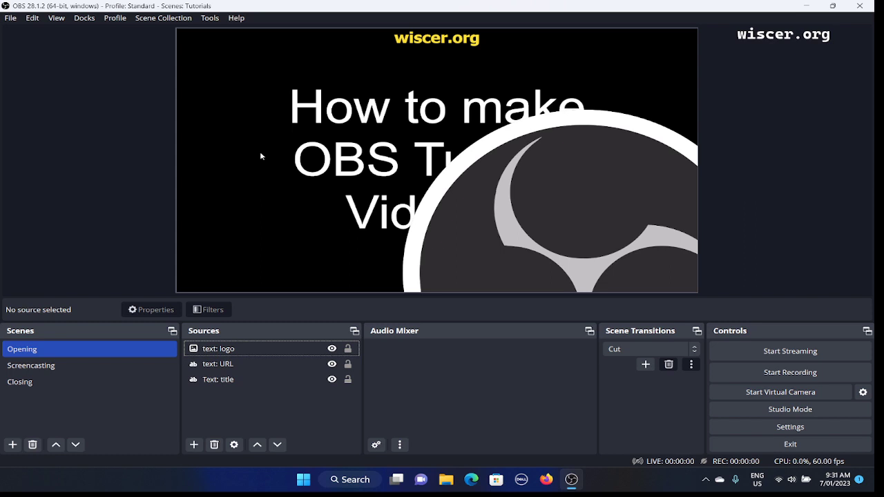
{"action": "key", "text": "Down"}
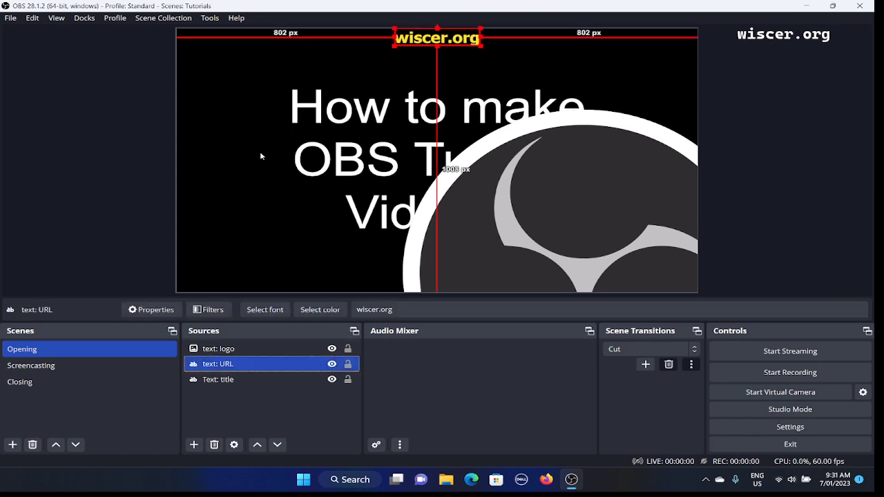
{"action": "key", "text": "Down"}
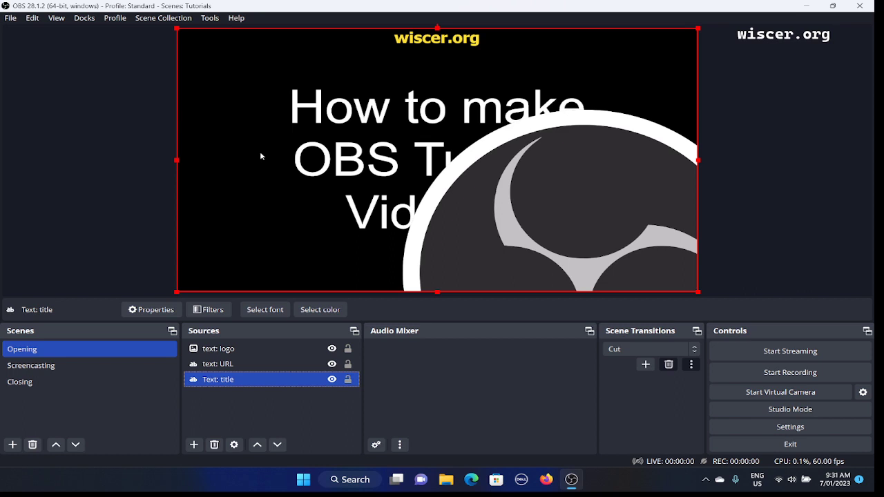
{"action": "key", "text": "Up"}
{"action": "key", "text": "Up"}
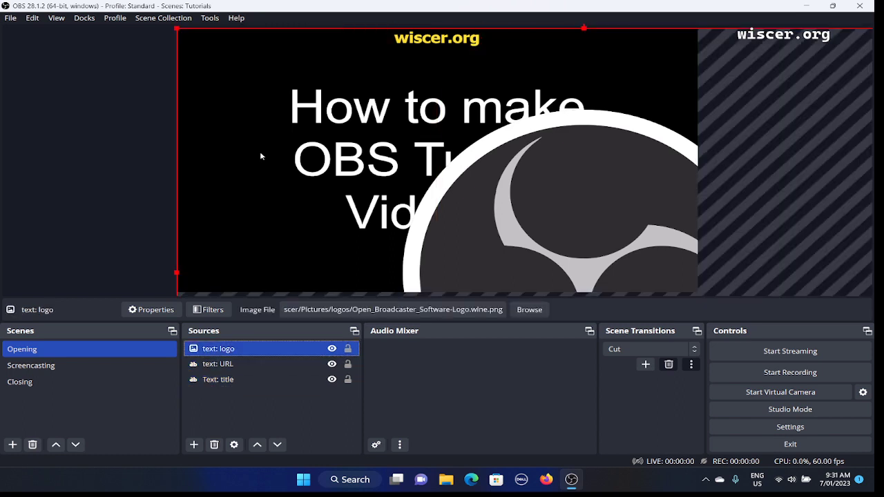
{"action": "key", "text": "Down"}
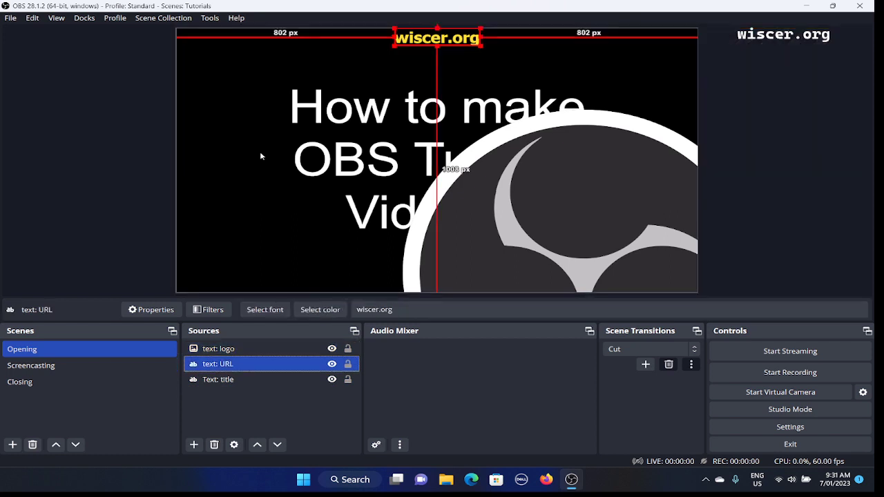
{"action": "key", "text": "Up"}
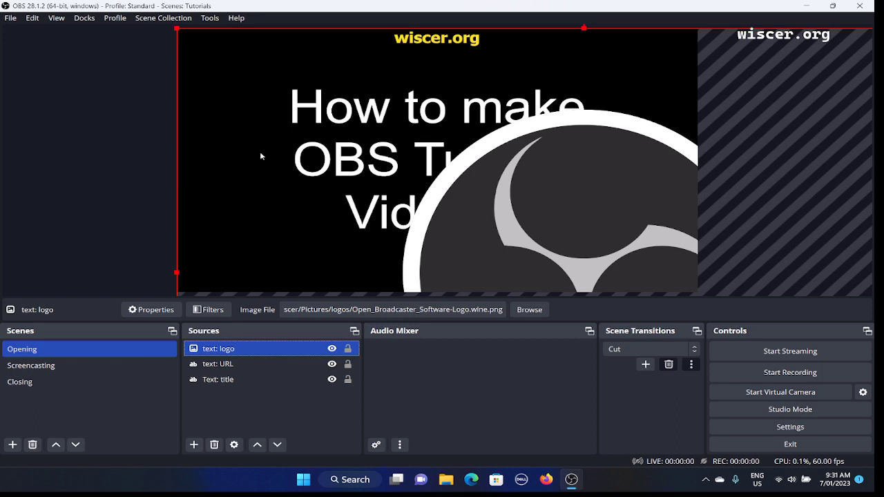
{"action": "key", "text": "Down"}
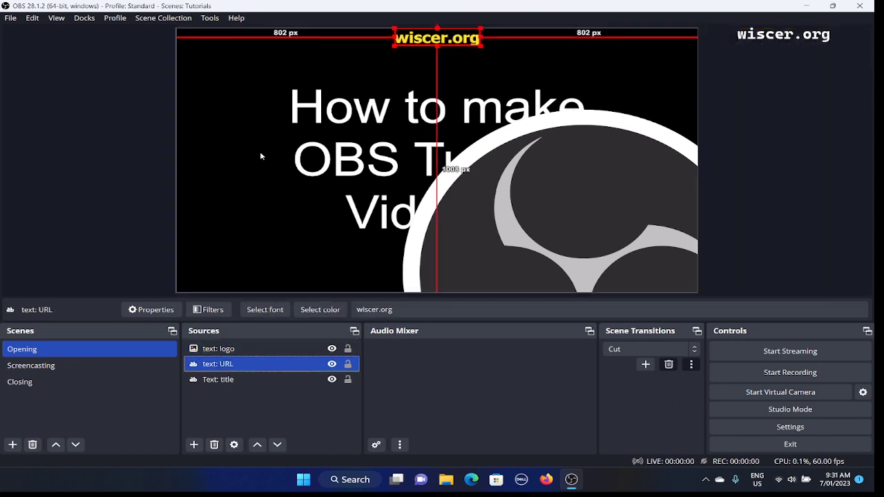
{"action": "key", "text": "Down"}
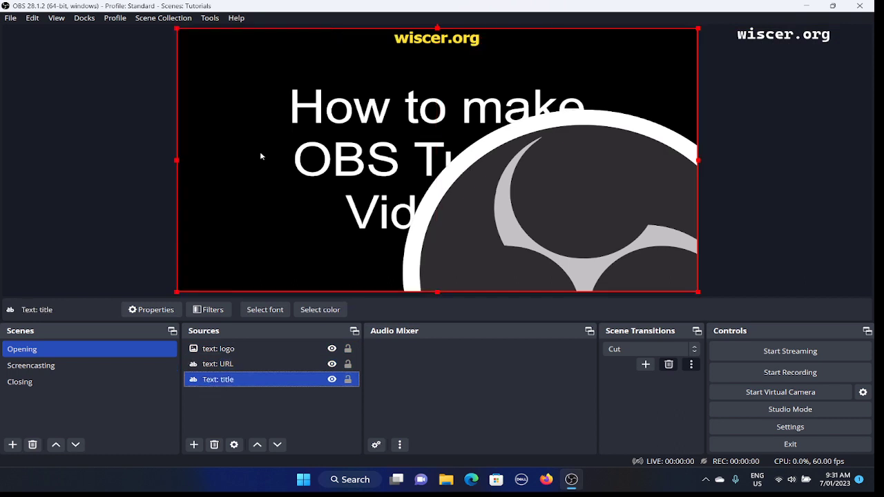
- Select the "text: logo" source and open its properties to check its image file
{"action": "key", "text": "Up"}
{"action": "key", "text": "Up"}
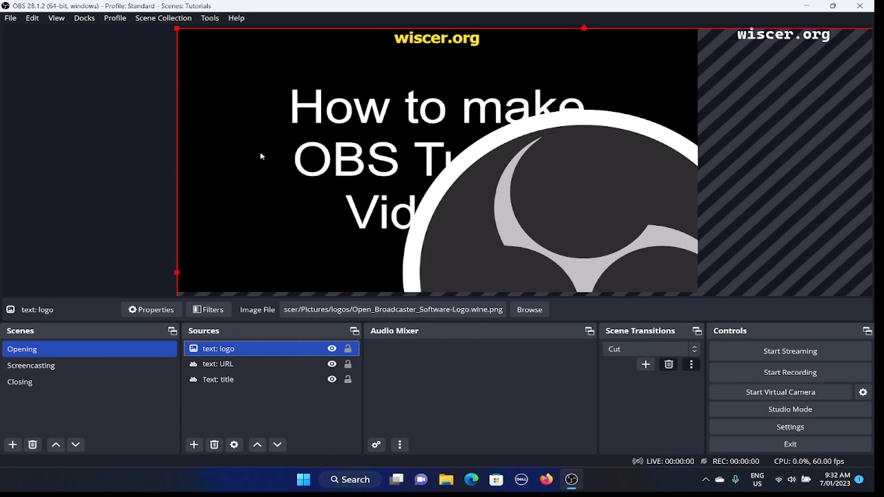
{"action": "right_click", "coordinate": [261, 156]}
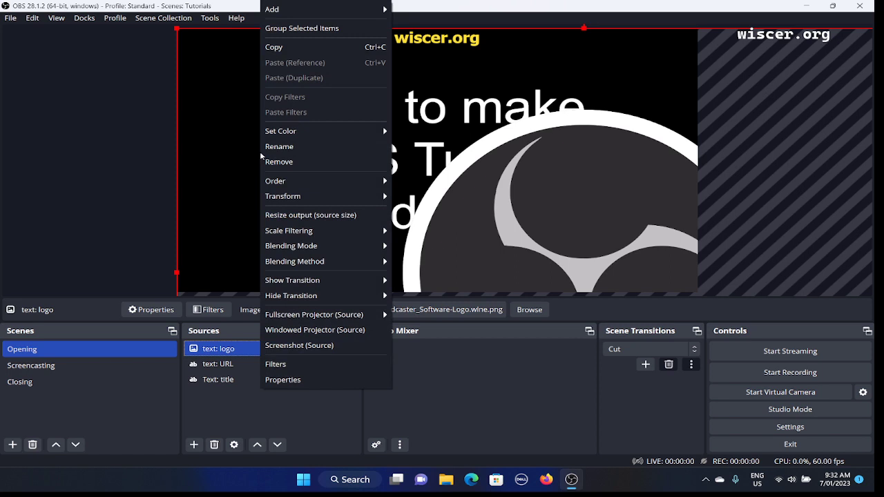
{"action": "key", "text": "Up"}
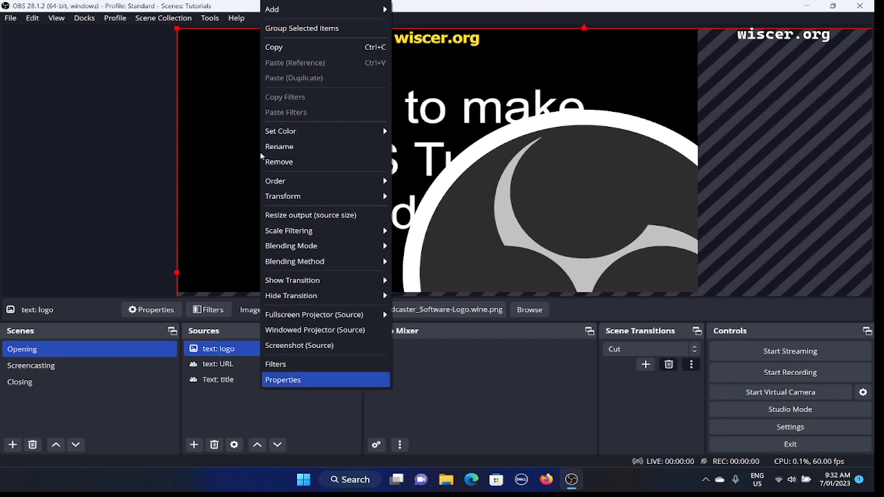
{"action": "key", "text": "Return"}
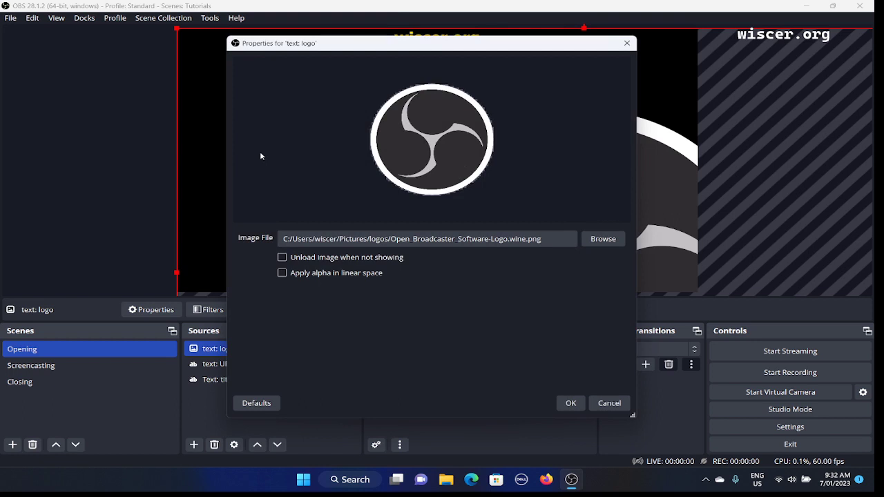
{"action": "key", "text": "Tab"}
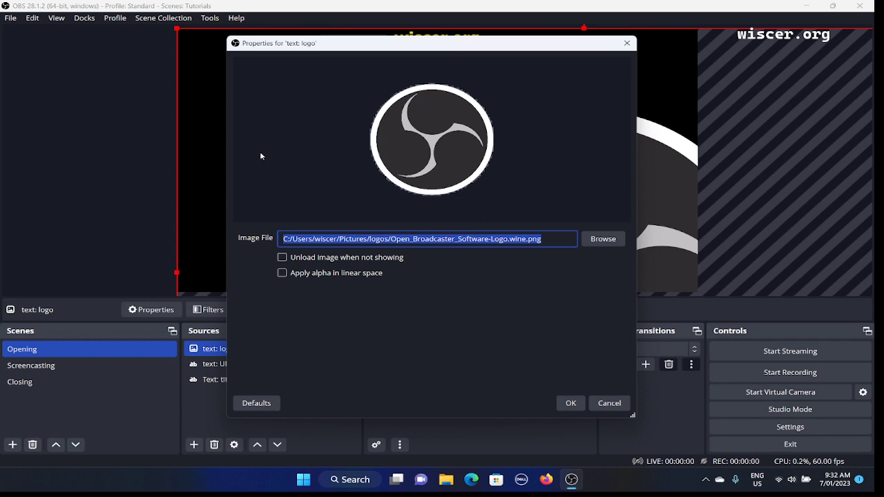
{"action": "key", "text": "Tab"}
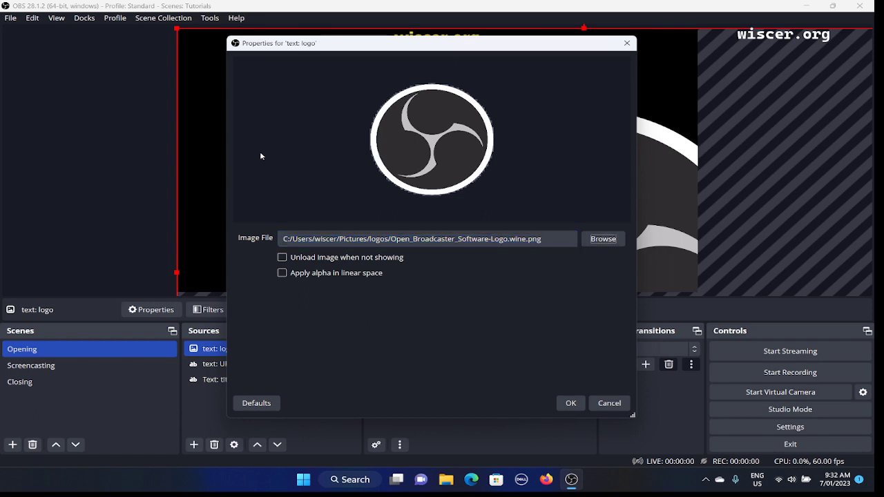
- Examine the image file path and the unload and linear-alpha options in the logo source's properties, and accept the dialog without changes
{"action": "key", "text": "Tab"}
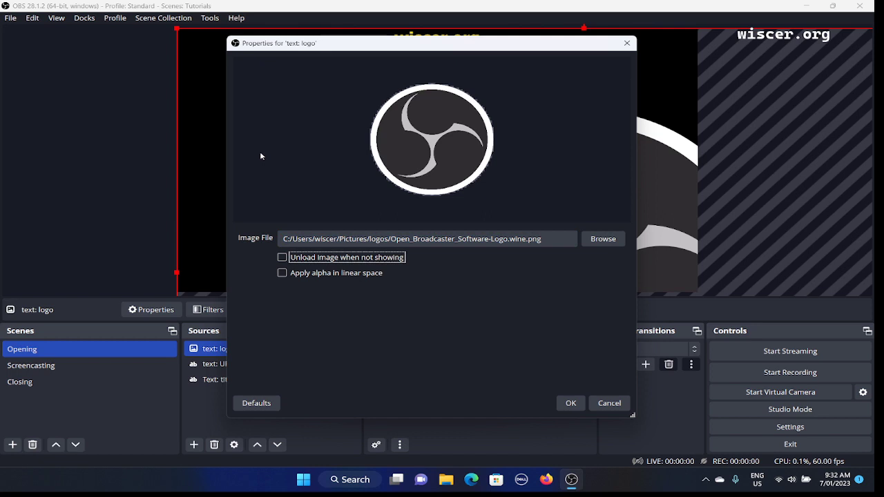
{"action": "key", "text": "Tab"}
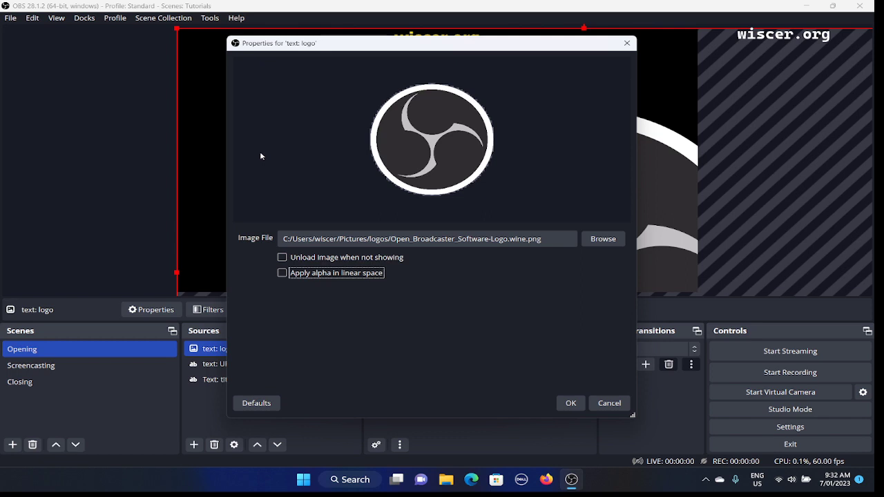
{"action": "key", "text": "Tab"}
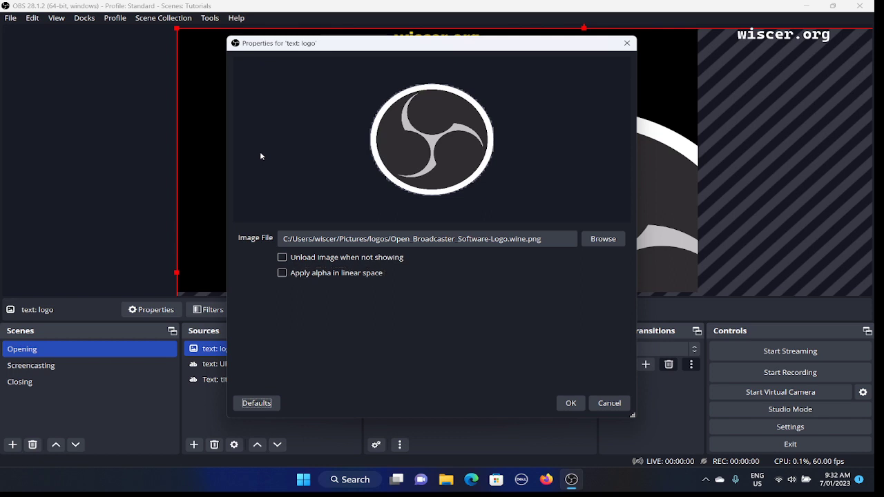
{"action": "key", "text": "Tab"}
{"action": "key", "text": "Tab"}
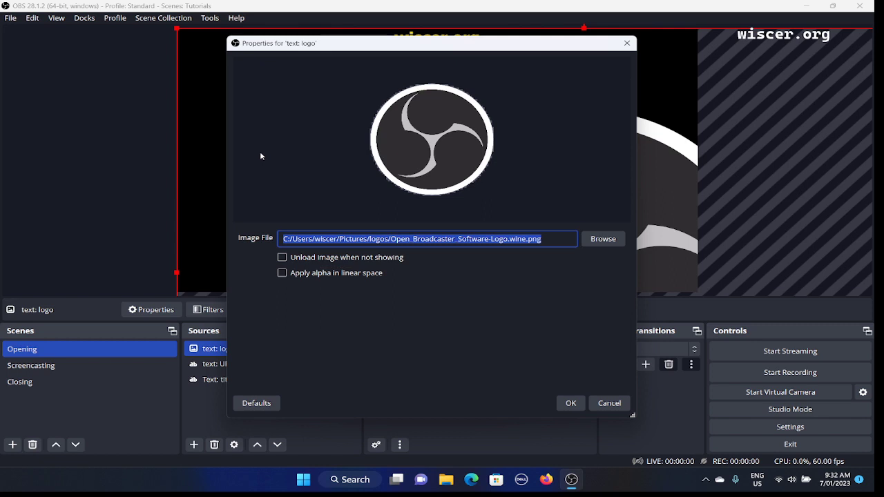
{"action": "key", "text": "Tab"}
{"action": "key", "text": "Tab"}
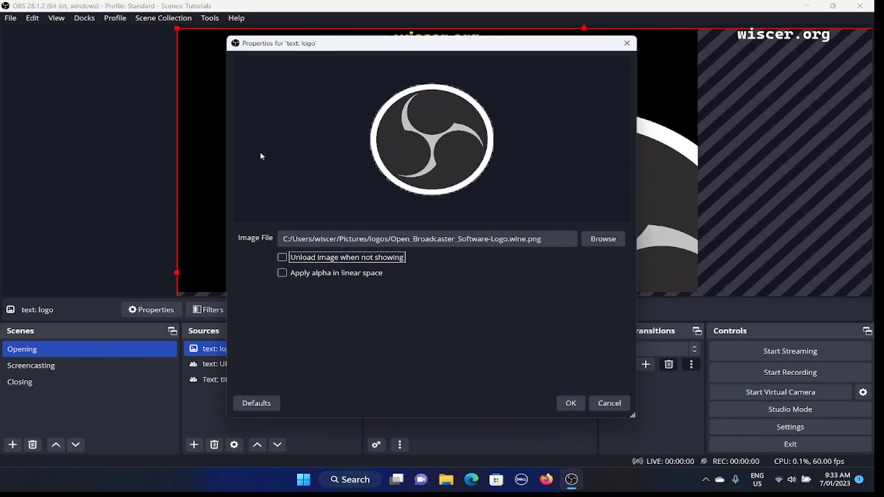
{"action": "key", "text": "Tab"}
{"action": "key", "text": "Tab"}
{"action": "key", "text": "Tab"}
{"action": "key", "text": "Tab"}
{"action": "key", "text": "Tab"}
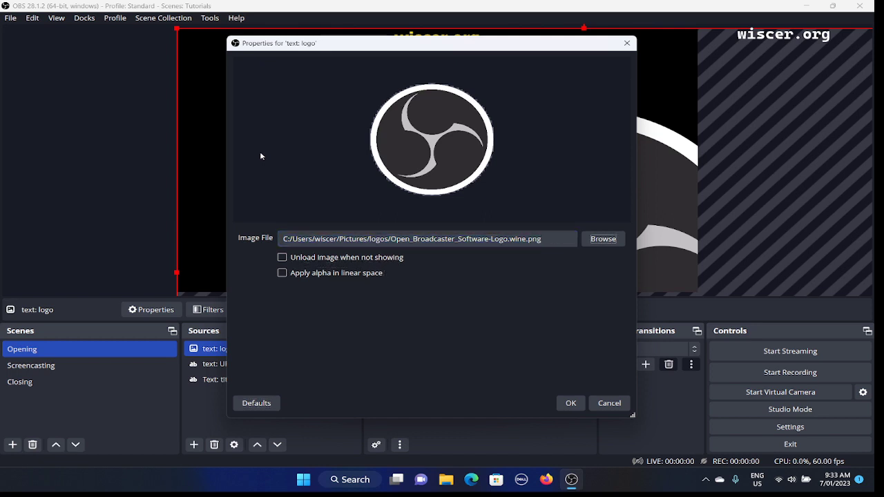
{"action": "key", "text": "Tab"}
{"action": "key", "text": "Tab"}
{"action": "key", "text": "Tab"}
{"action": "key", "text": "Tab"}
{"action": "key", "text": "Return"}
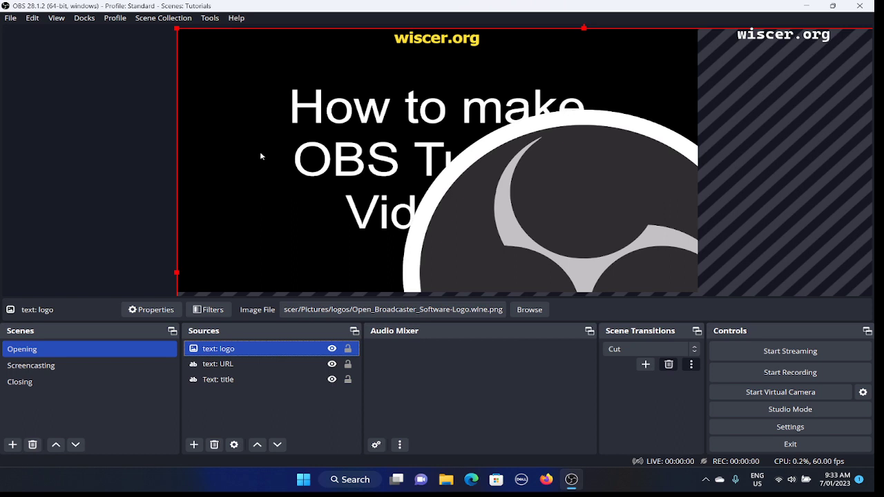
- Rename the "text: logo" source of the Opening scene to "image: logo"
{"action": "key", "text": "Down"}
{"action": "key", "text": "Up"}
{"action": "right_click", "coordinate": [261, 156]}
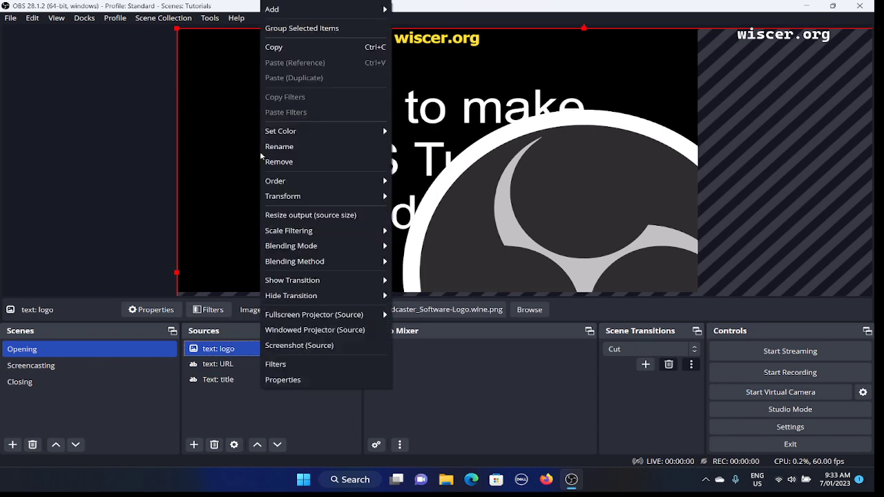
{"action": "key", "text": "Down"}
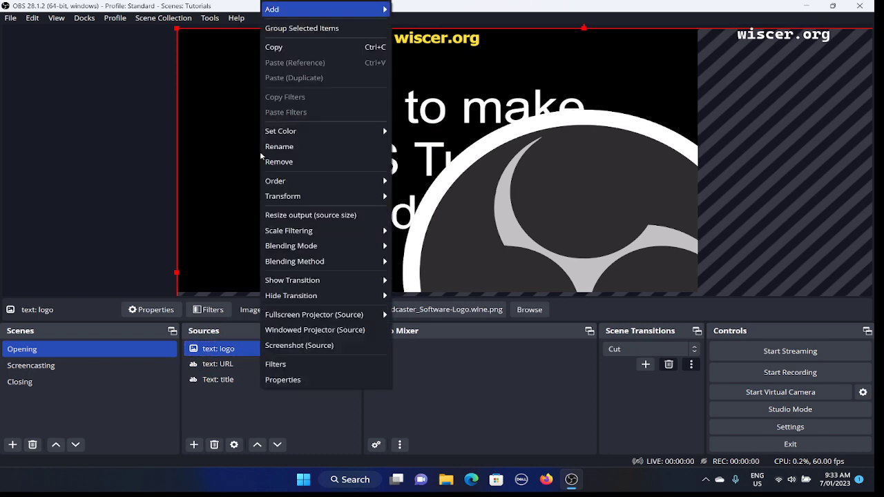
{"action": "key", "text": "Down"}
{"action": "key", "text": "Down"}
{"action": "key", "text": "Down"}
{"action": "key", "text": "Down"}
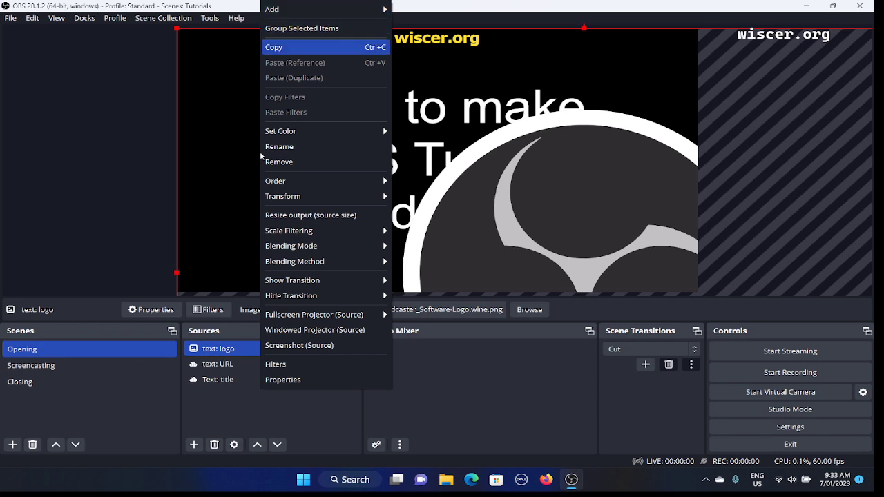
{"action": "key", "text": "Down"}
{"action": "key", "text": "Down"}
{"action": "key", "text": "Down"}
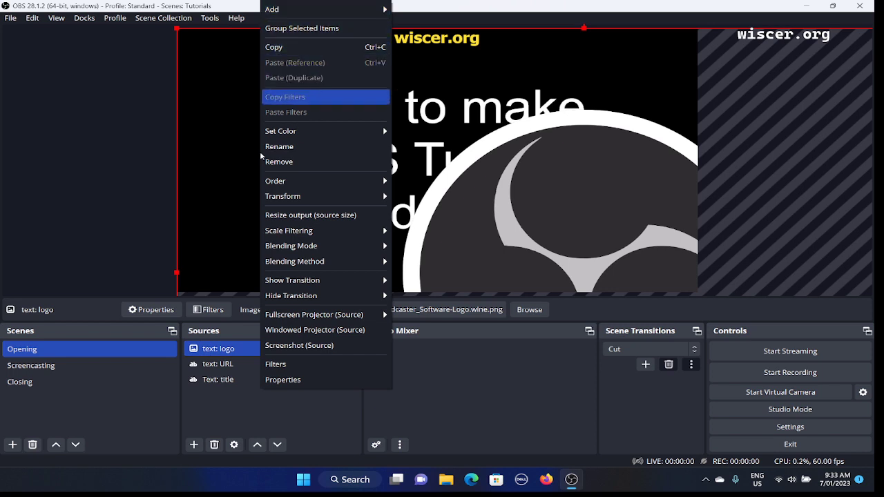
{"action": "key", "text": "Down"}
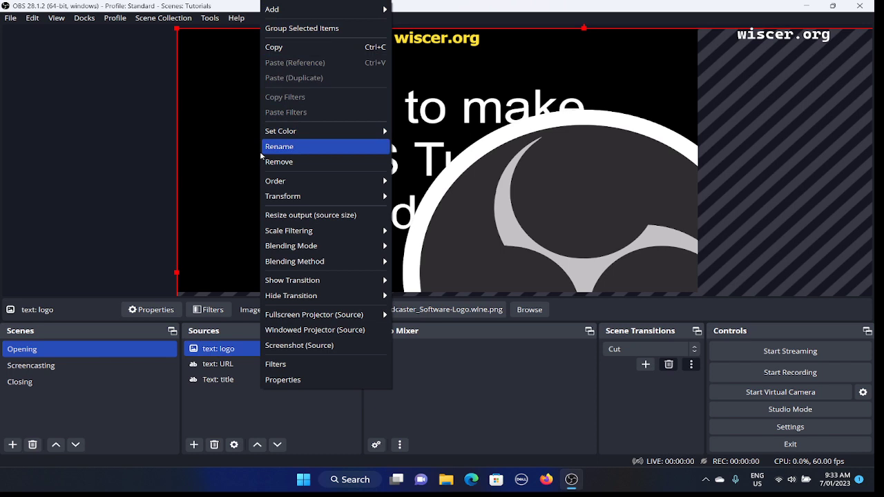
{"action": "key", "text": "Return"}
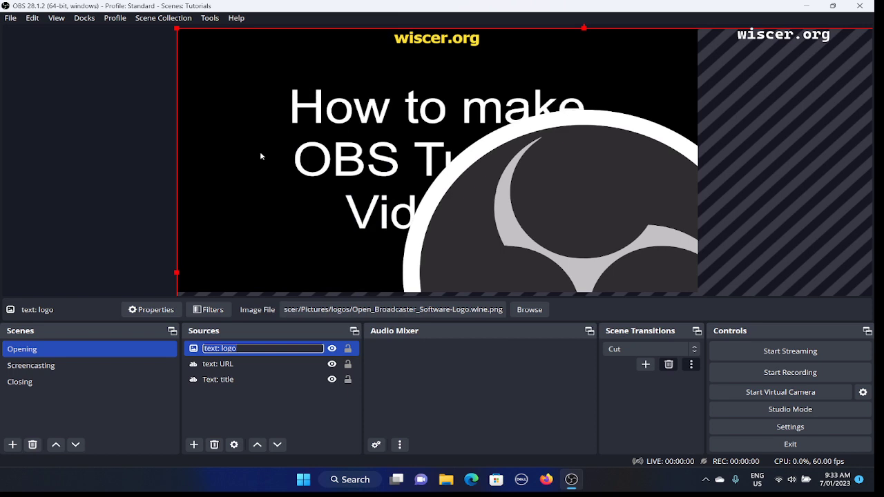
{"action": "type", "text": "image: logo"}
{"action": "key", "text": "Return"}
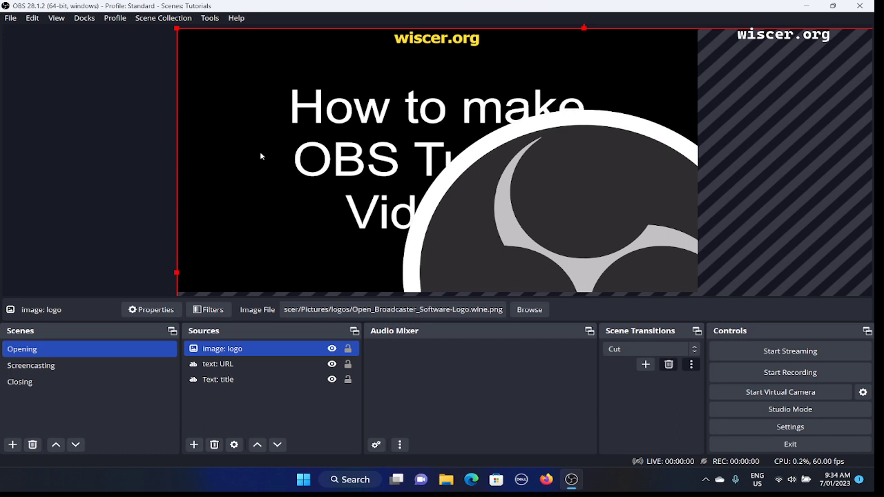
- Review the "text: URL" and "Text: title" sources, and return the selection to "image: logo"
{"action": "key", "text": "Down"}
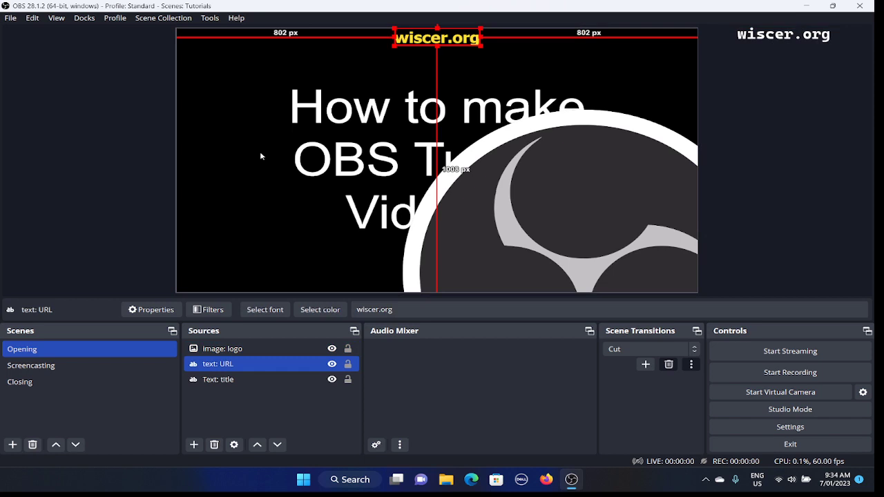
{"action": "key", "text": "Down"}
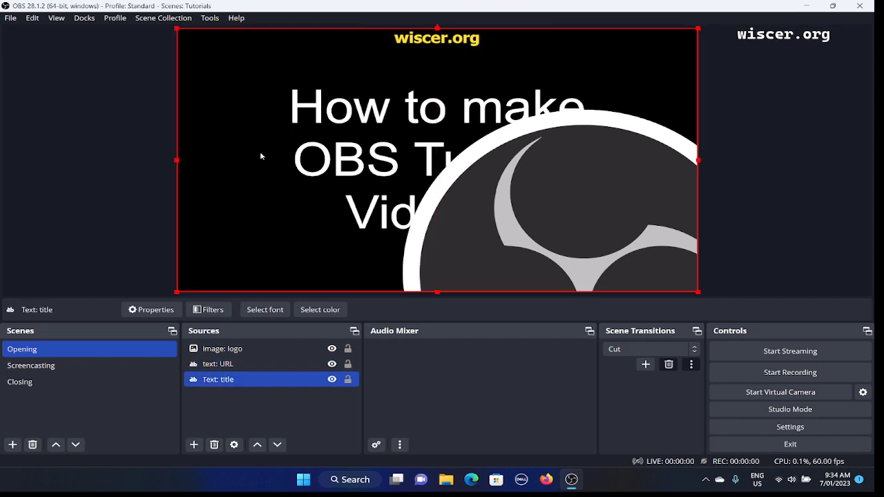
{"action": "key", "text": "Up"}
{"action": "key", "text": "Up"}
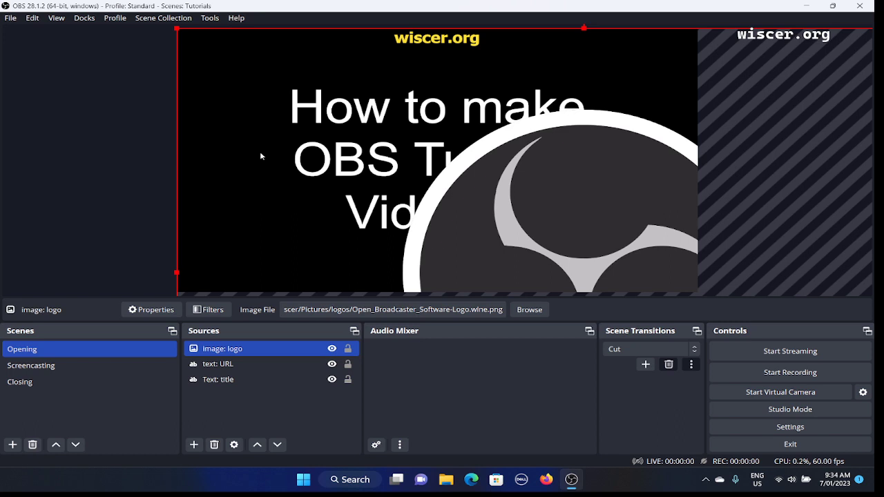
- Look through all the commands available for the "image: logo" source, from adding and grouping to filters and properties
{"action": "right_click", "coordinate": [261, 157]}
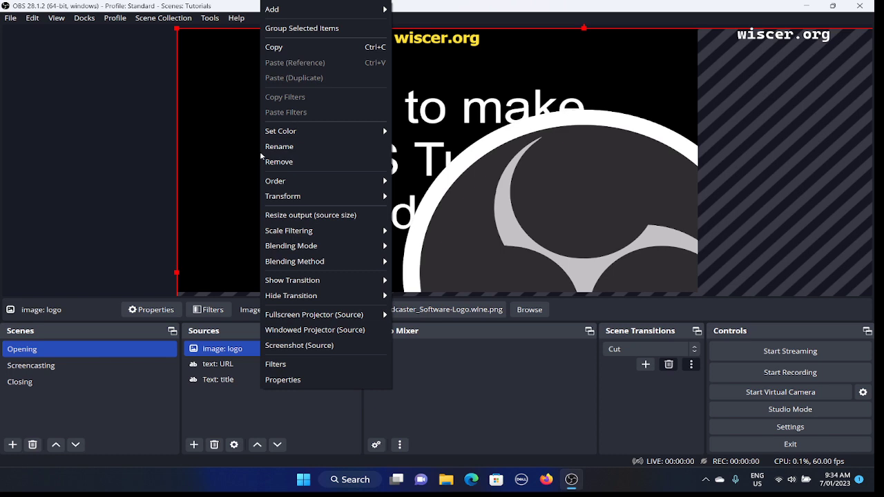
{"action": "key", "text": "Down"}
{"action": "key", "text": "Down"}
{"action": "key", "text": "Down"}
{"action": "key", "text": "Down"}
{"action": "key", "text": "Down"}
{"action": "key", "text": "Down"}
{"action": "key", "text": "Down"}
{"action": "key", "text": "Down"}
{"action": "key", "text": "Down"}
{"action": "key", "text": "Down"}
{"action": "key", "text": "Down"}
{"action": "key", "text": "Down"}
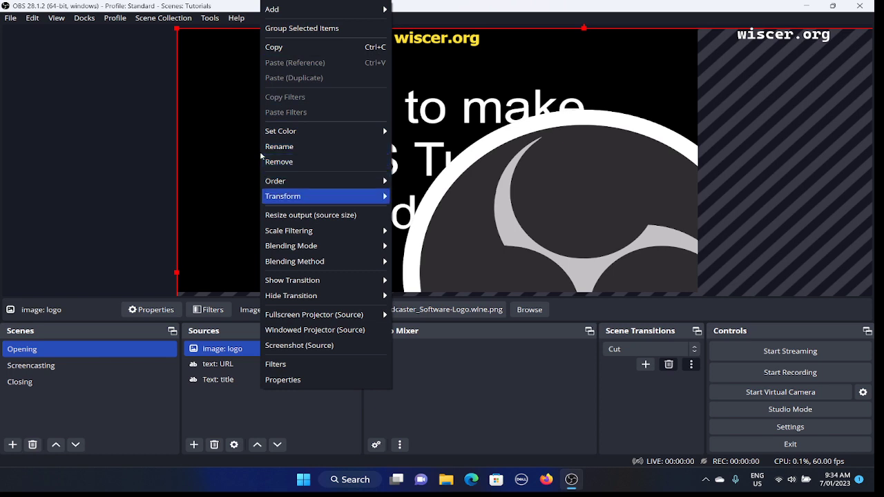
{"action": "key", "text": "Down"}
{"action": "key", "text": "Down"}
{"action": "key", "text": "Down"}
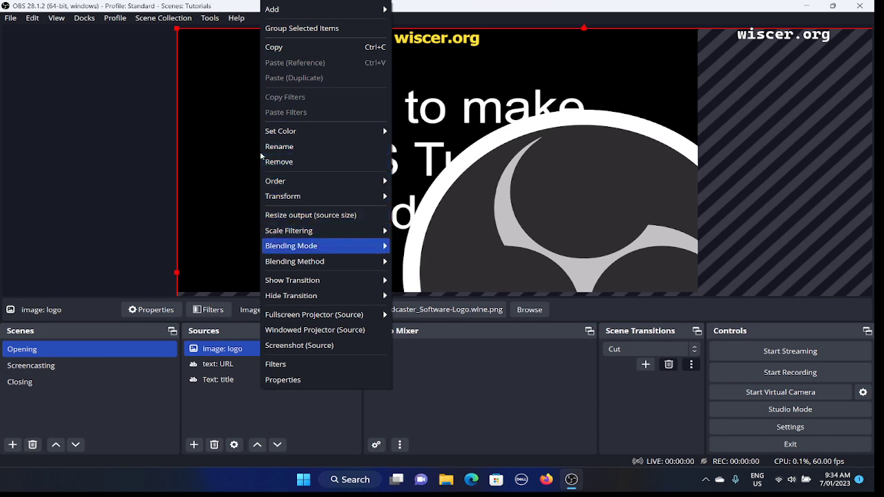
{"action": "key", "text": "Down"}
{"action": "key", "text": "Down"}
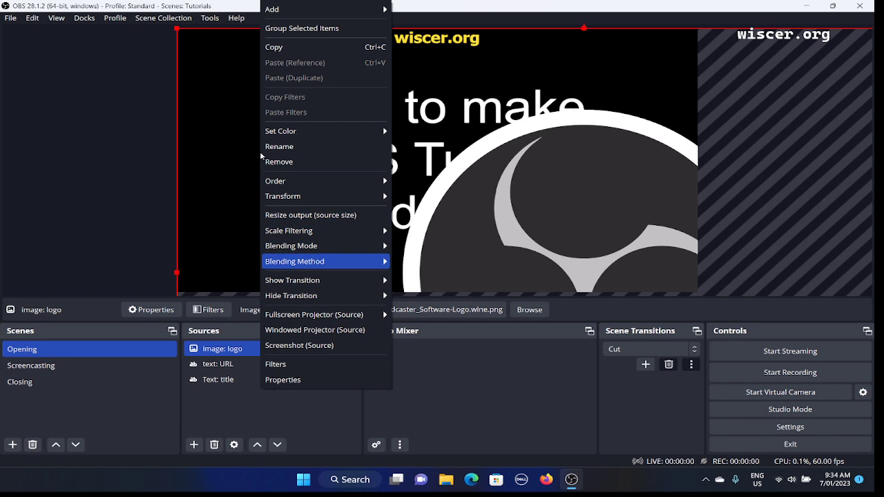
{"action": "key", "text": "Down"}
{"action": "key", "text": "Down"}
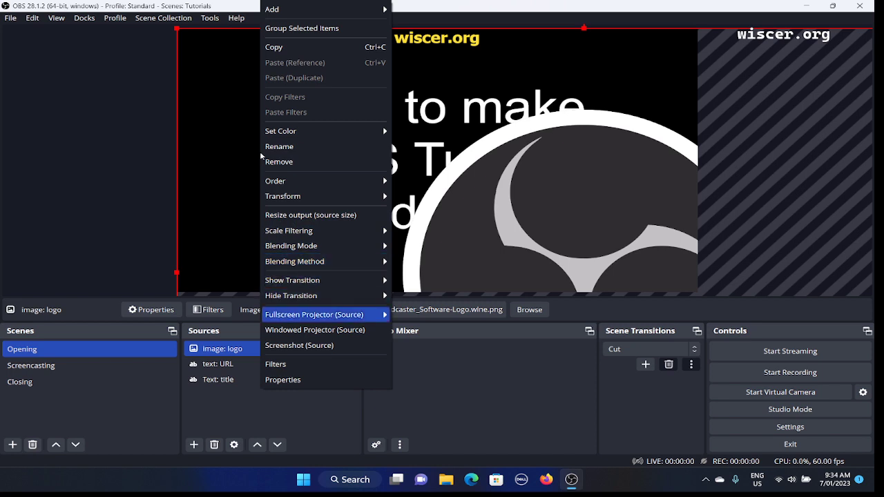
{"action": "key", "text": "Down"}
{"action": "key", "text": "Down"}
{"action": "key", "text": "Down"}
{"action": "key", "text": "Down"}
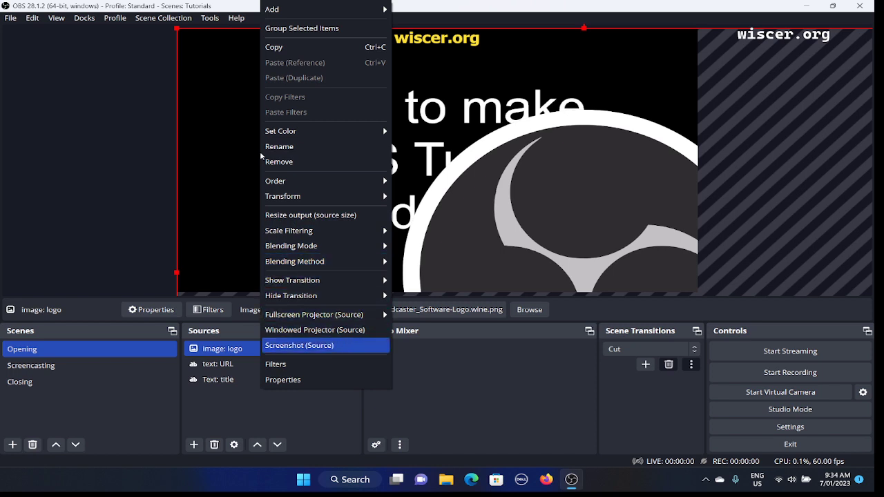
{"action": "key", "text": "Down"}
{"action": "key", "text": "Down"}
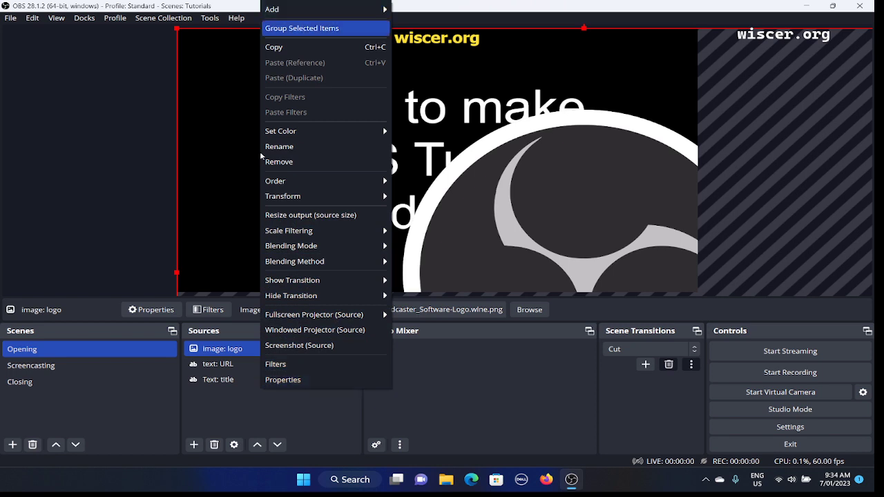
{"action": "key", "text": "Down"}
{"action": "key", "text": "Down"}
{"action": "key", "text": "Down"}
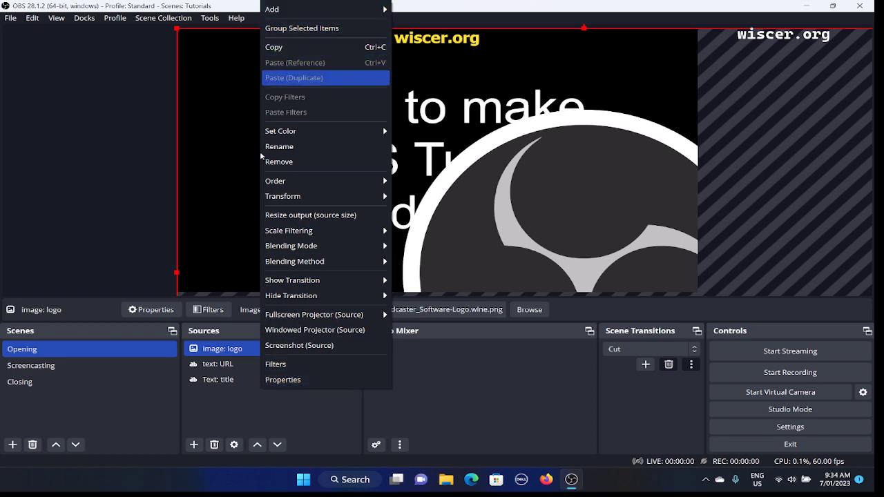
{"action": "key", "text": "Down"}
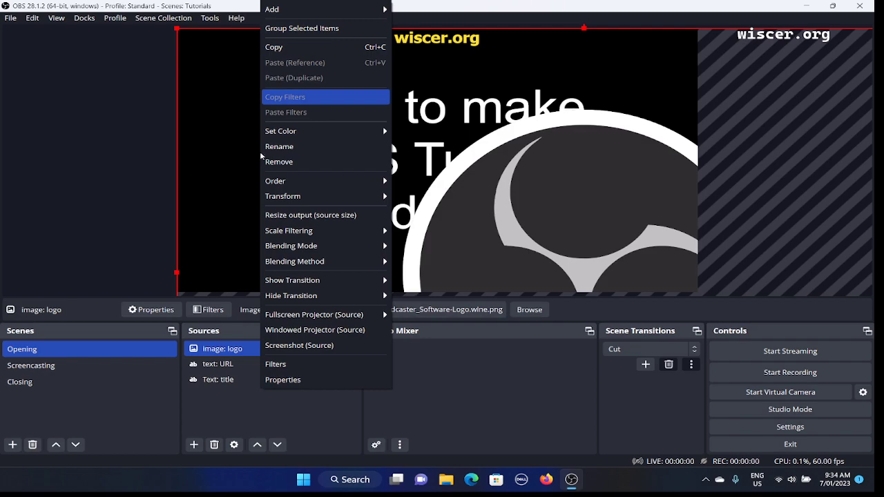
- Magnify the screen and examine the Order options for the logo source: Move Up, Move Down, Move to Top and Move to Bottom
{"action": "key", "text": "super+plus"}
{"action": "key", "text": "super+plus"}
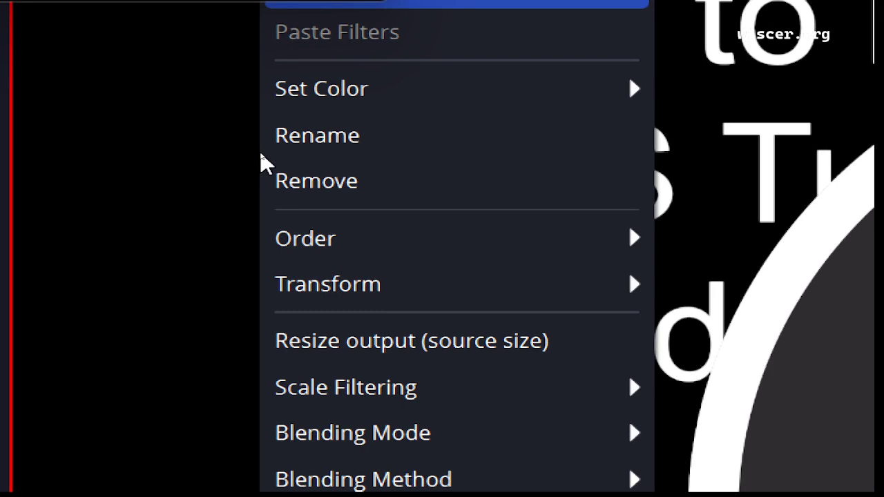
{"action": "key", "text": "Down"}
{"action": "key", "text": "Down"}
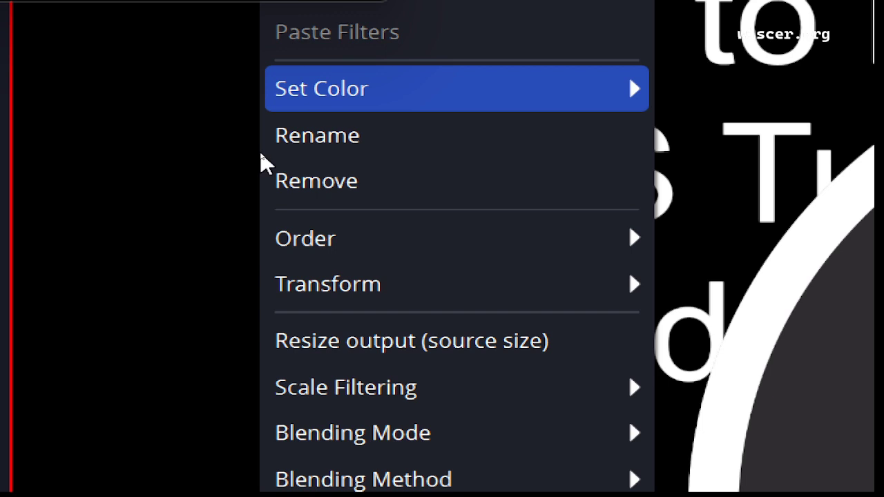
{"action": "key", "text": "Down"}
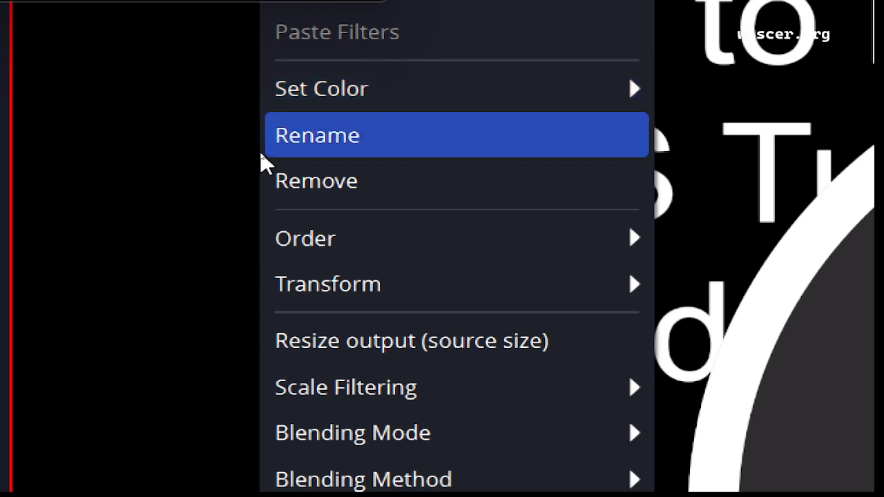
{"action": "key", "text": "Down"}
{"action": "key", "text": "Down"}
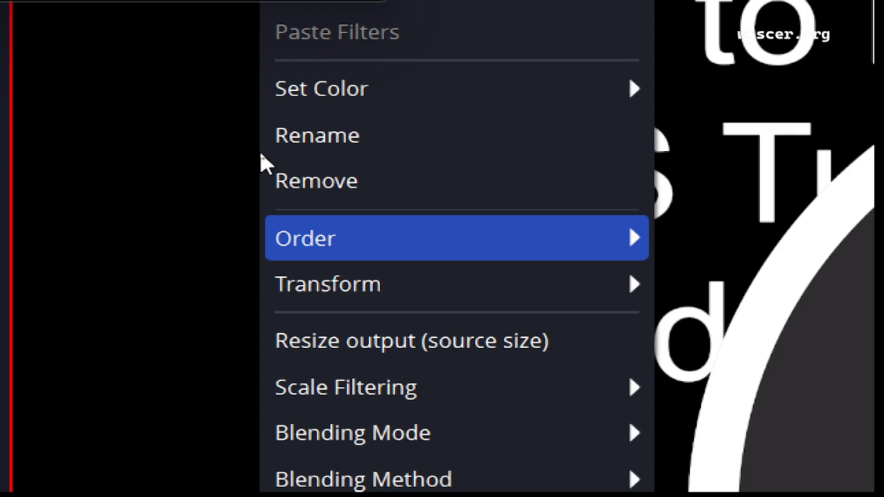
{"action": "key", "text": "Right"}
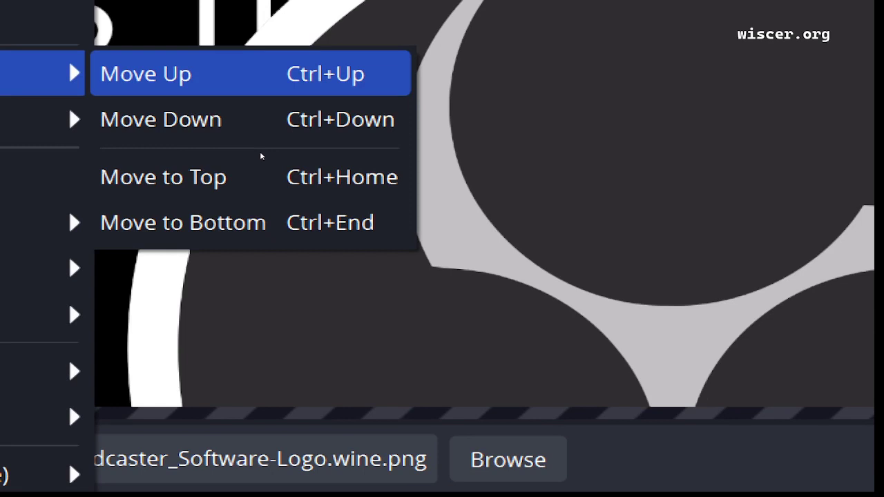
{"action": "key", "text": "Down"}
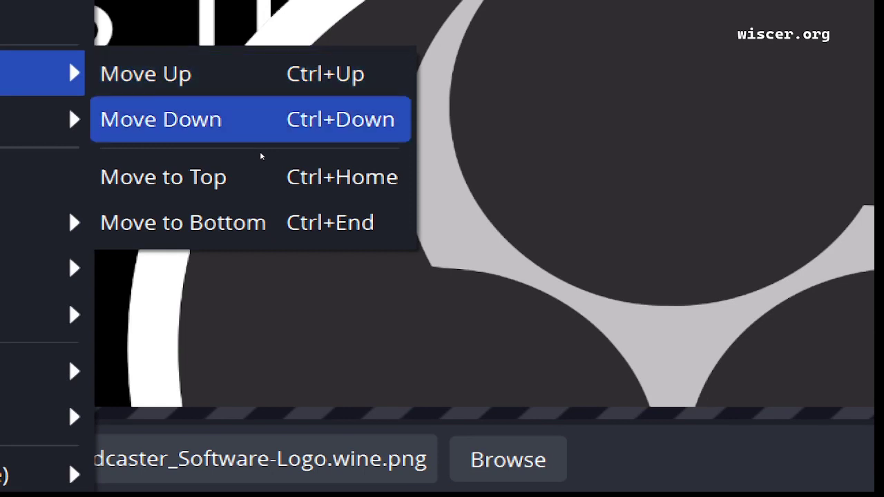
{"action": "key", "text": "Down"}
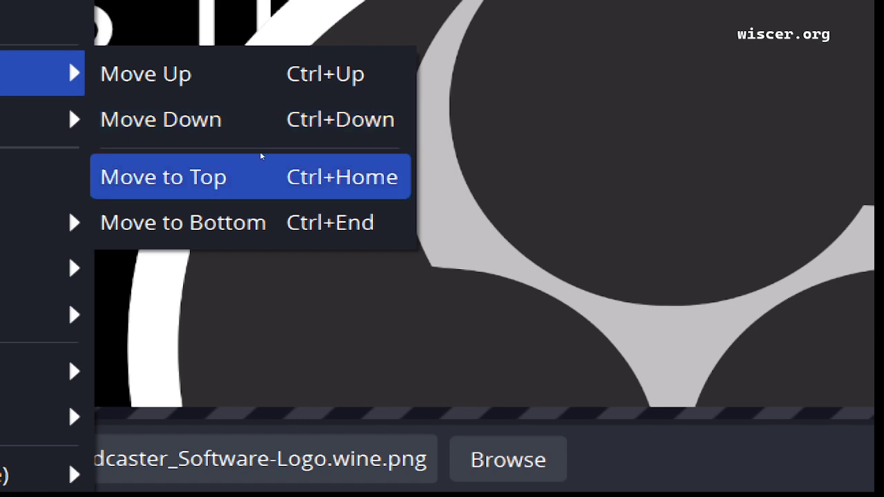
{"action": "key", "text": "Down"}
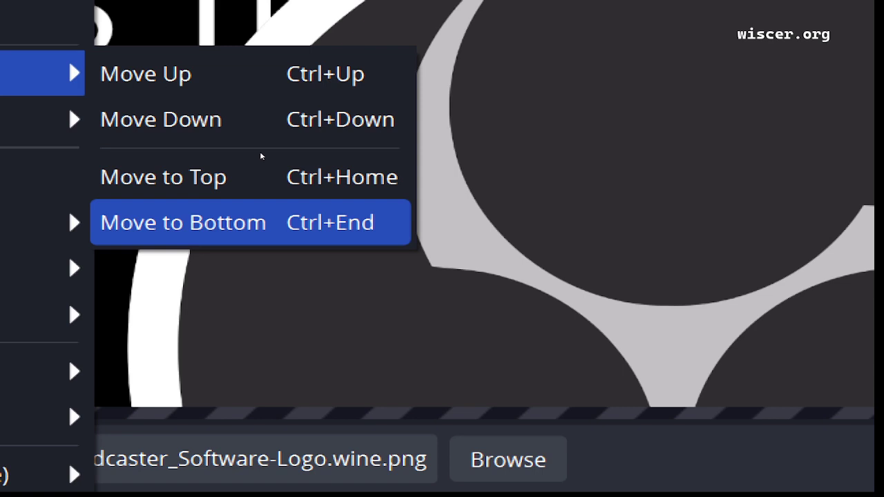
{"action": "key", "text": "Up"}
{"action": "key", "text": "Up"}
{"action": "key", "text": "Return"}
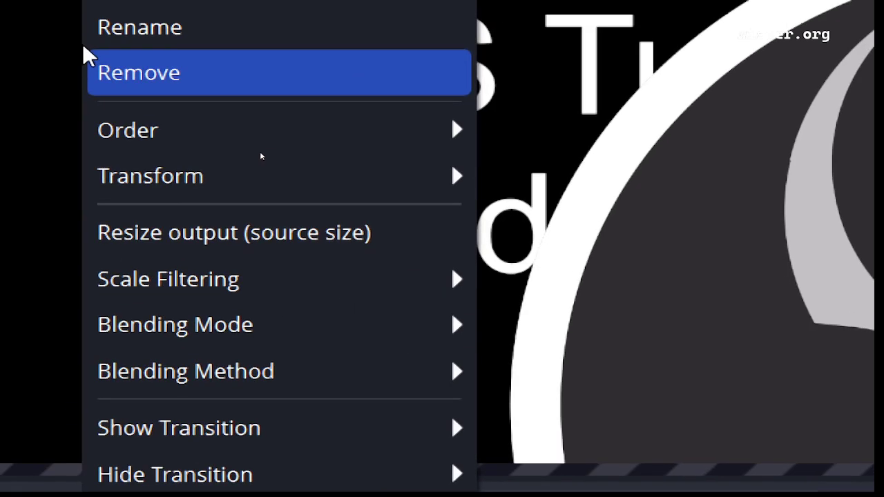
- Check the Order options of the "image: logo" source and move it to the bottom of the source order
{"action": "key", "text": "Down"}
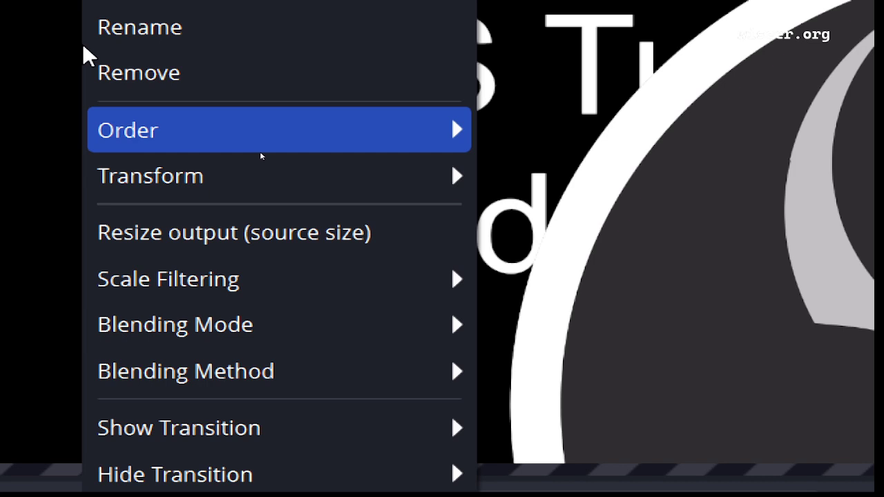
{"action": "mouse_move", "coordinate": [261, 148]}
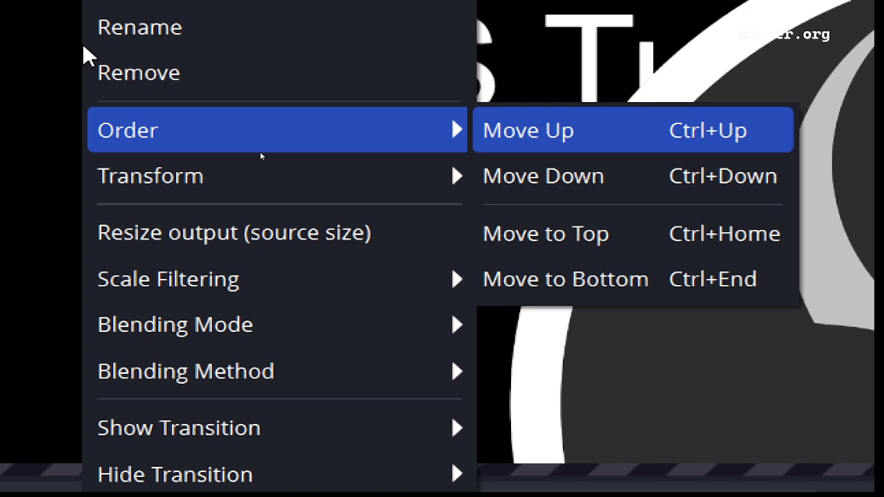
{"action": "key", "text": "Escape"}
{"action": "key", "text": "Escape"}
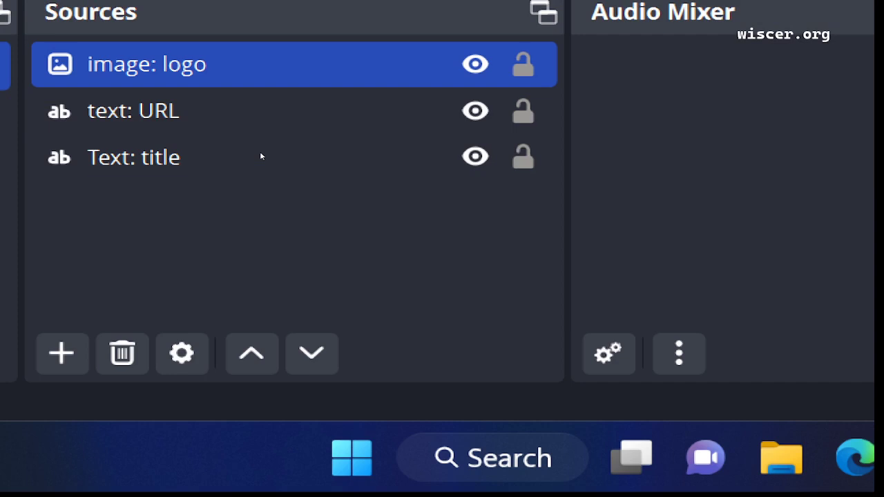
{"action": "key", "text": "Down"}
{"action": "key", "text": "Up"}
{"action": "key", "text": "Down"}
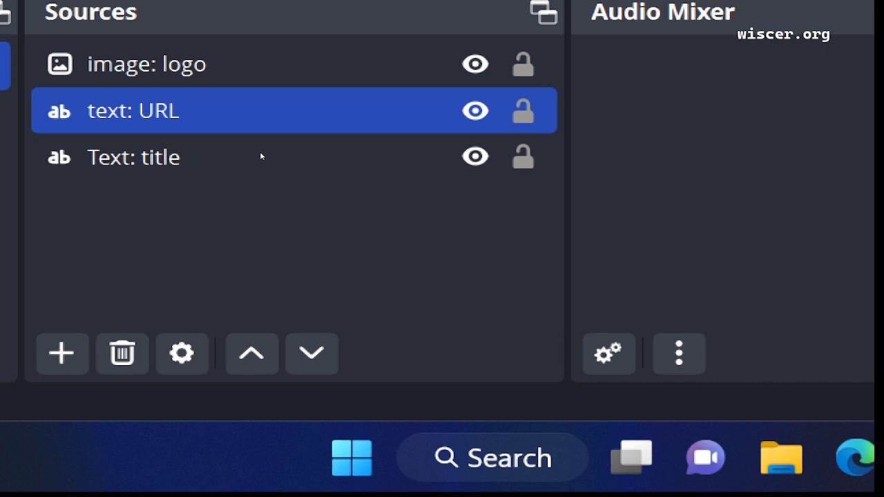
{"action": "key", "text": "Up"}
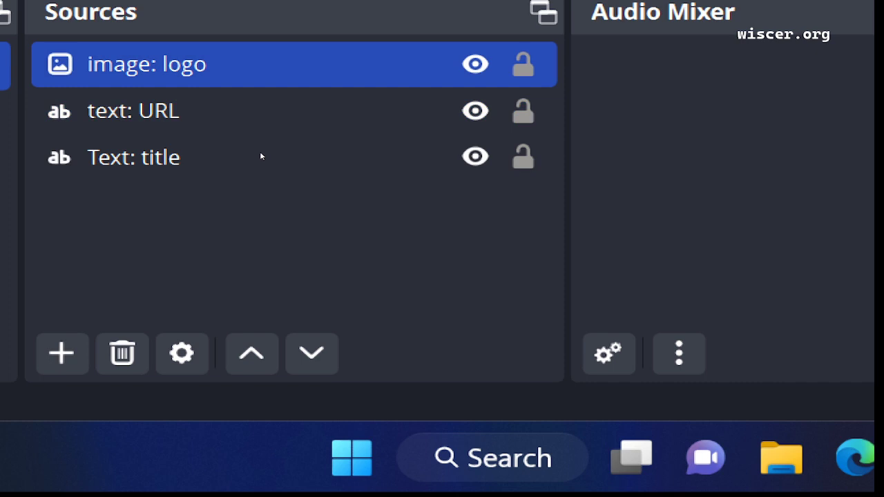
{"action": "key", "text": "ctrl+End"}
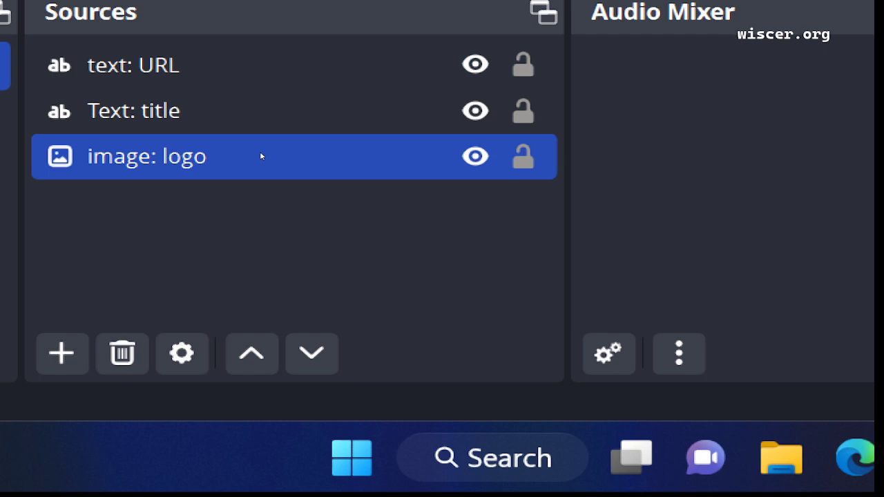
- Check the new order of the "Text: title" and "text: URL" sources, and return the selection to "image: logo"
{"action": "key", "text": "Up"}
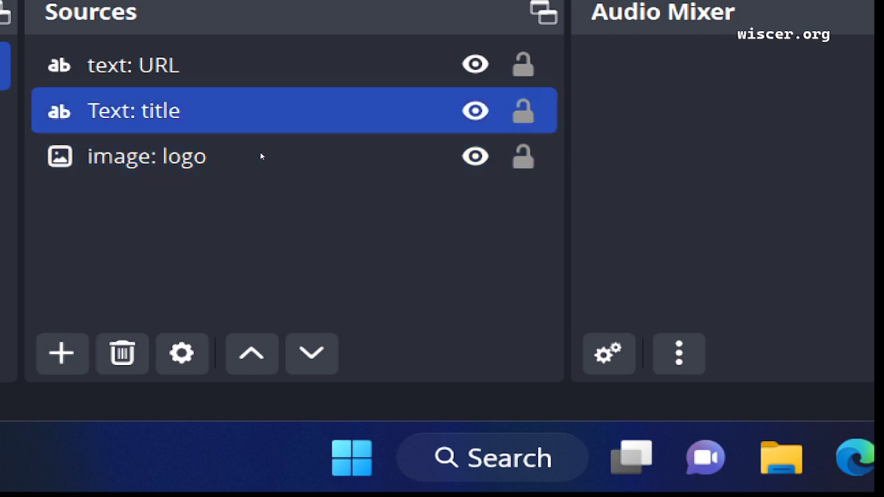
{"action": "key", "text": "Up"}
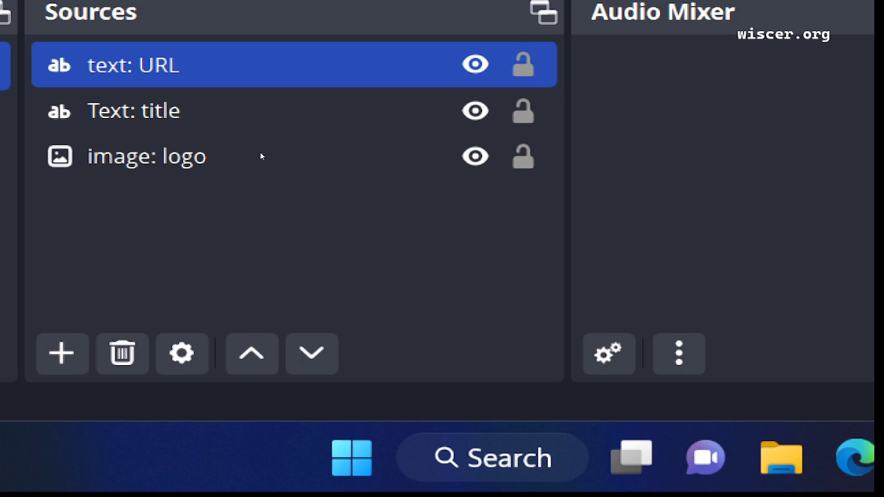
{"action": "key", "text": "Down"}
{"action": "key", "text": "Down"}
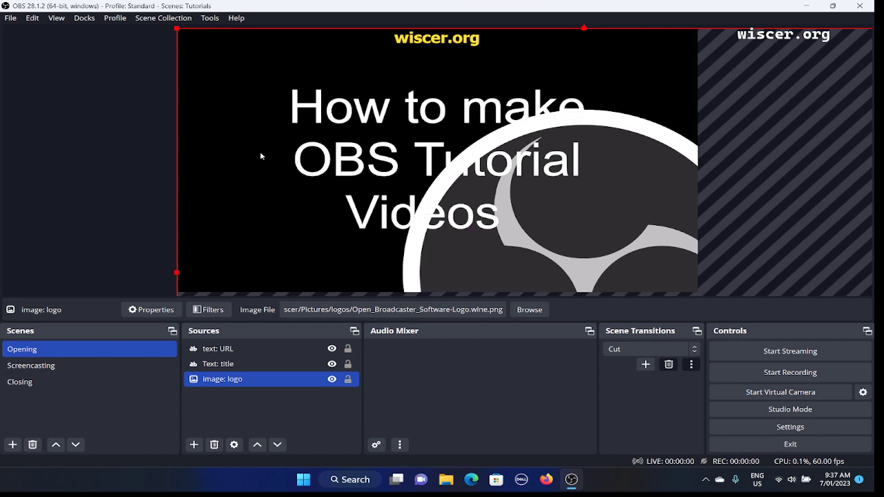
- Look through the transform options of the "image: logo" source and apply Fit to screen
{"action": "left_click", "coordinate": [261, 157]}
{"action": "left_click", "coordinate": [260, 156]}
{"action": "right_click", "coordinate": [261, 156]}
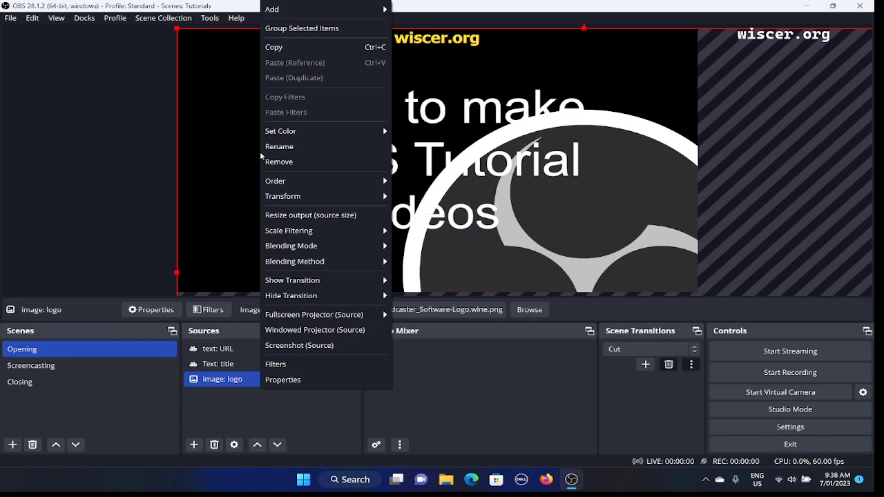
{"action": "key", "text": "t"}
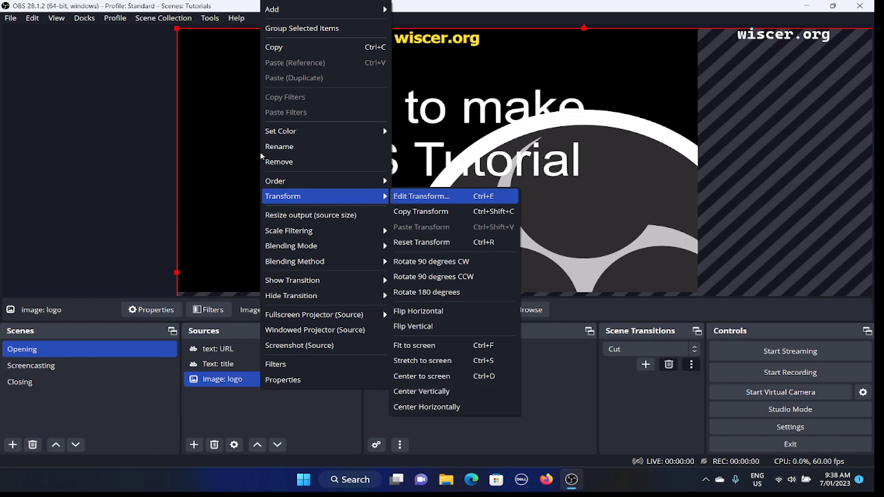
{"action": "key", "text": "Down"}
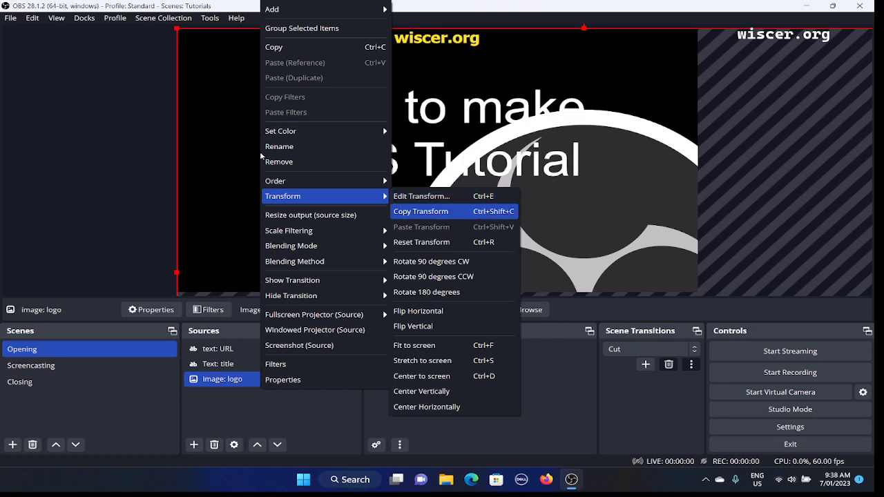
{"action": "key", "text": "Down"}
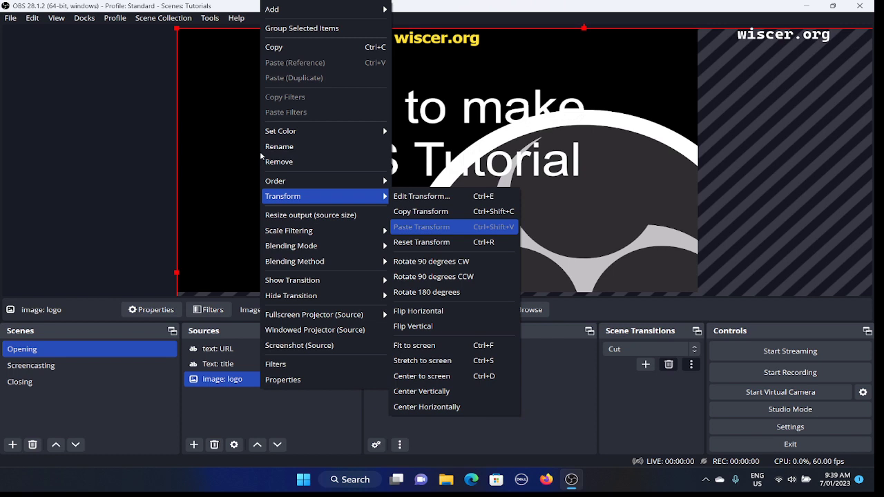
{"action": "key", "text": "Down"}
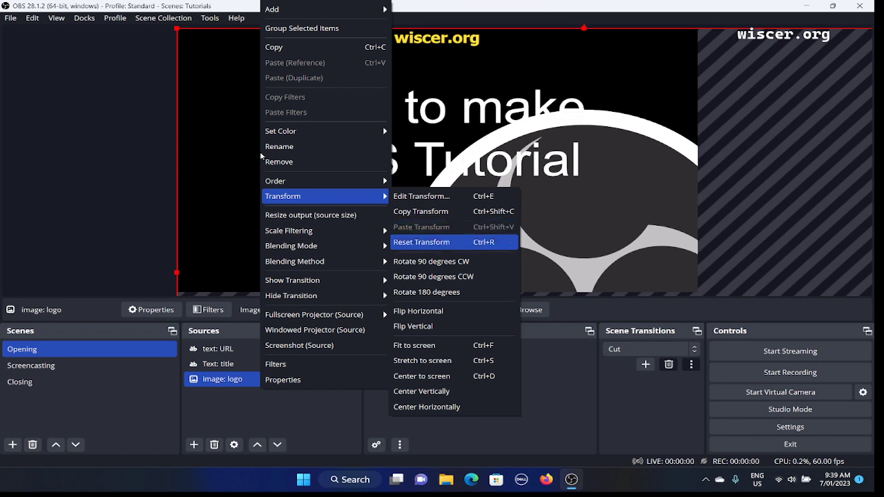
{"action": "key", "text": "Down"}
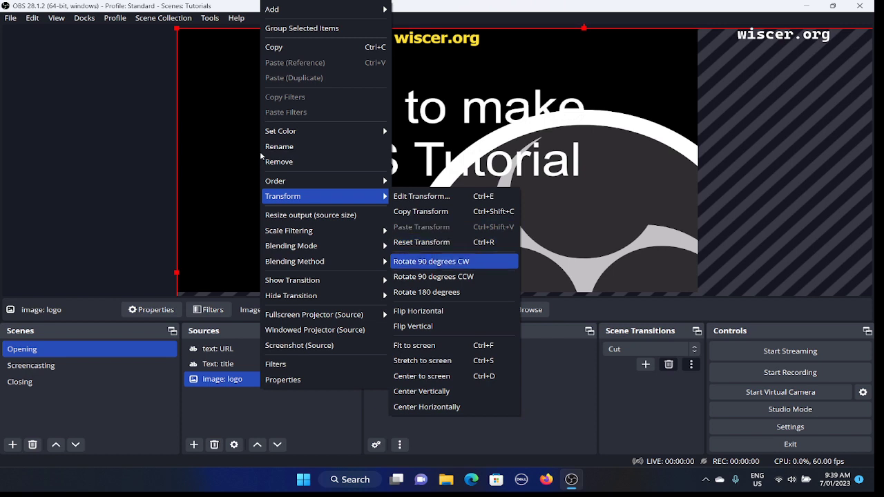
{"action": "key", "text": "Up"}
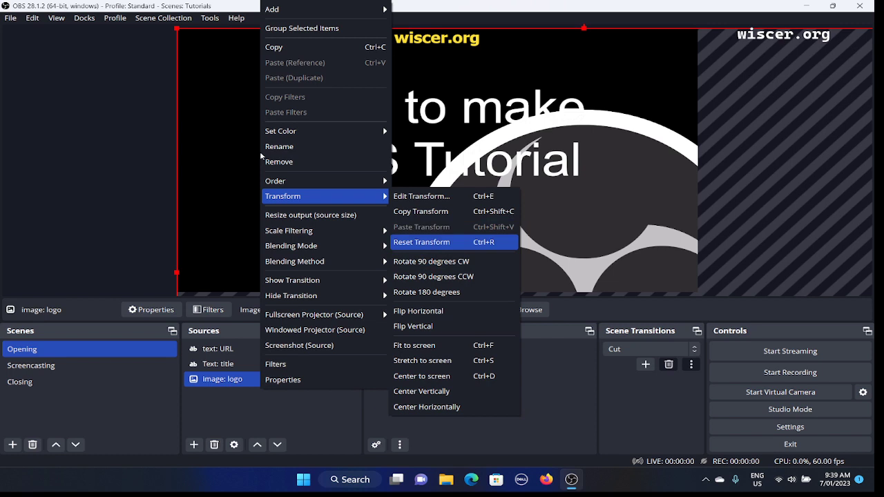
{"action": "key", "text": "Down"}
{"action": "key", "text": "Up"}
{"action": "key", "text": "Down"}
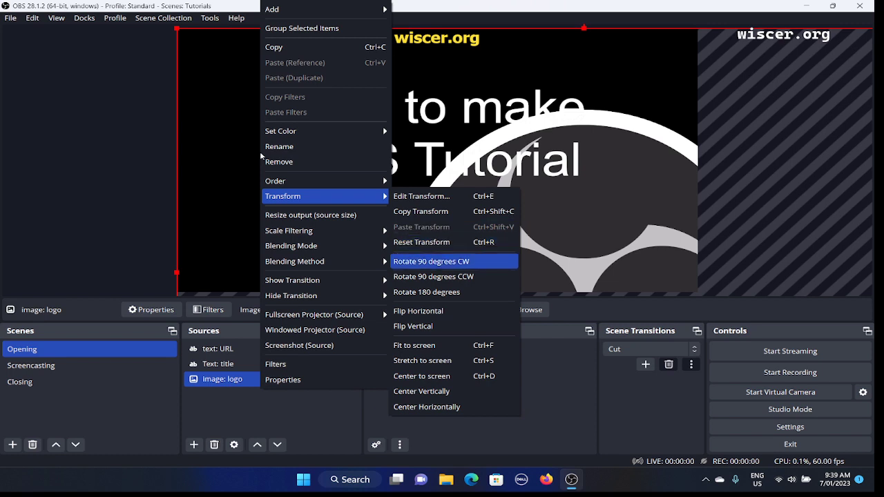
{"action": "key", "text": "Down"}
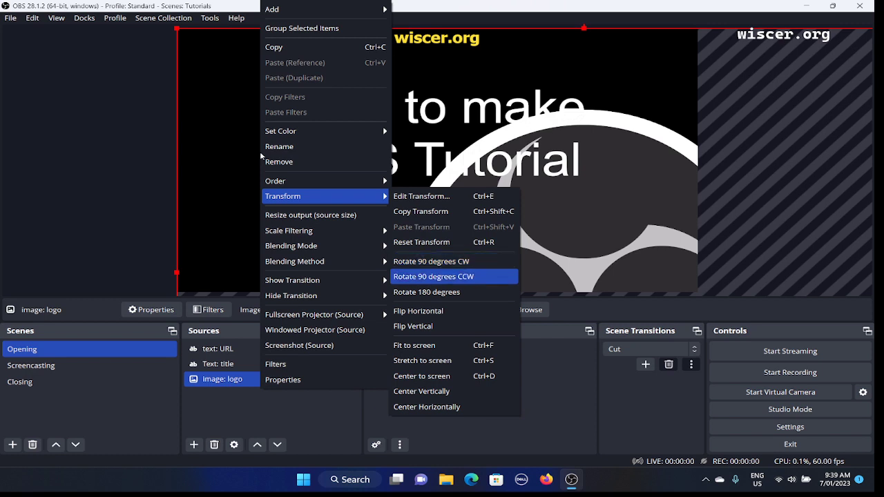
{"action": "key", "text": "Down"}
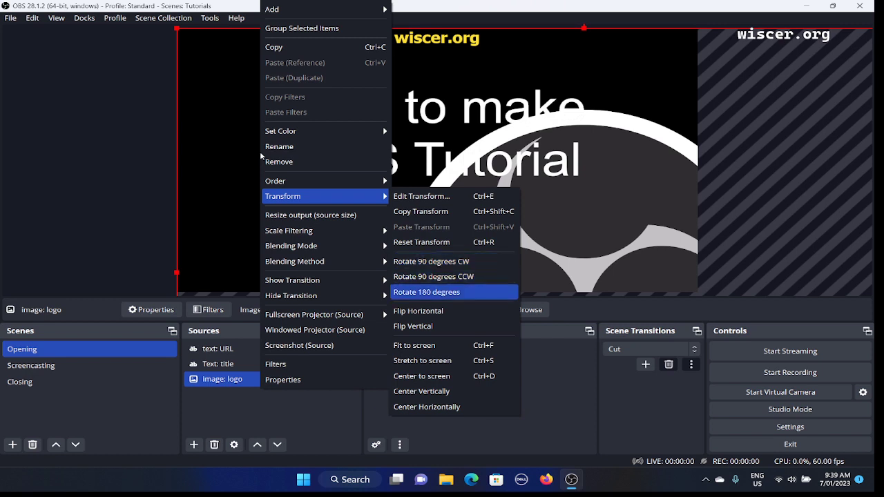
{"action": "key", "text": "Down"}
{"action": "key", "text": "Down"}
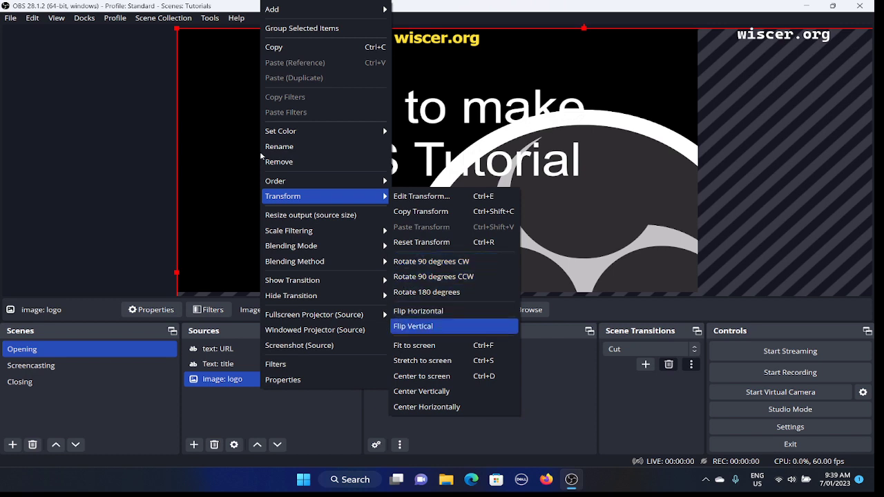
{"action": "key", "text": "Down"}
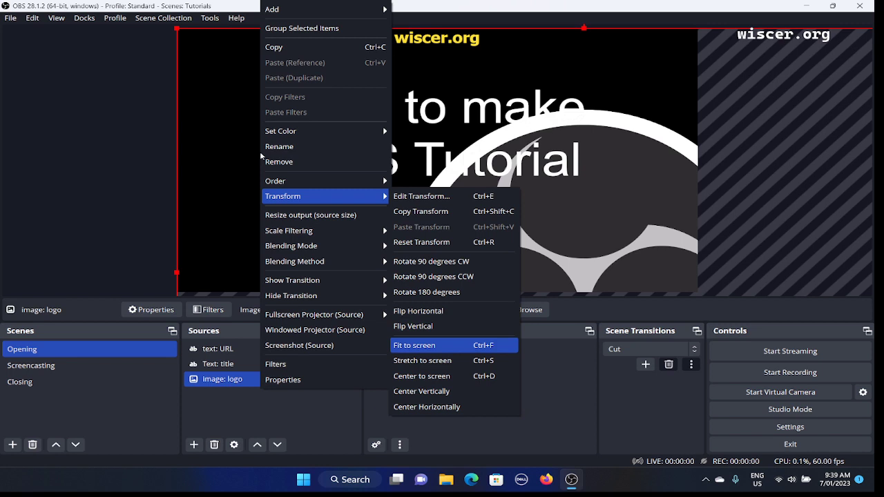
{"action": "key", "text": "Return"}
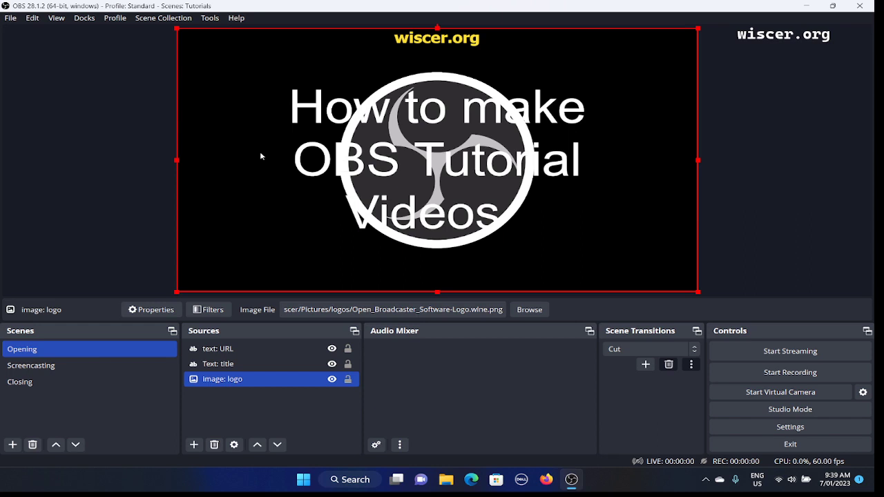
- Review the centering options for the "image: logo" source and apply Center to screen
{"action": "right_click", "coordinate": [260, 156]}
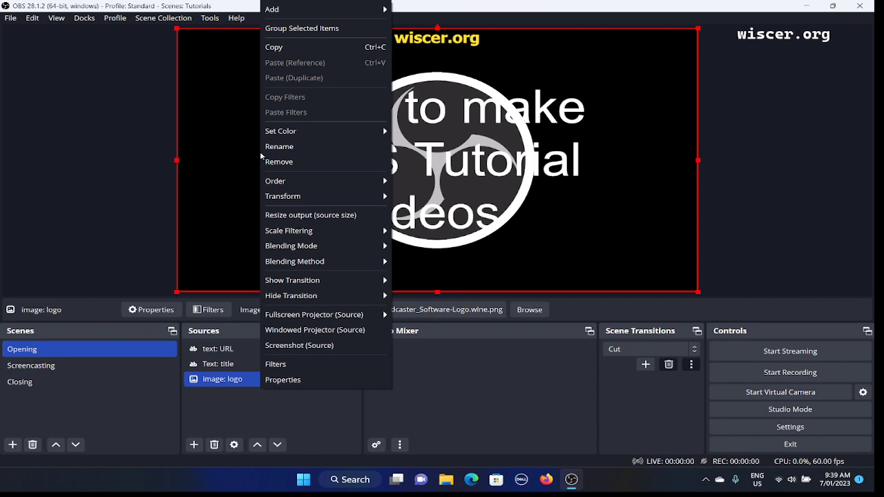
{"action": "key", "text": "t"}
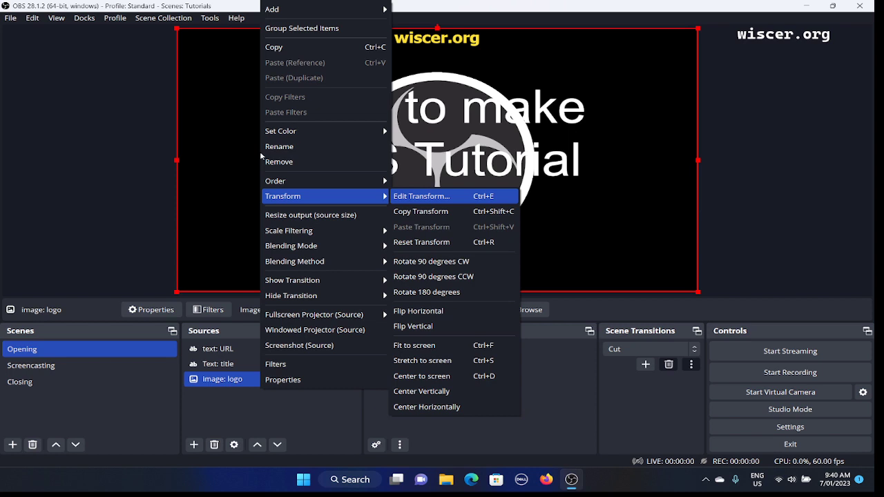
{"action": "key", "text": "Down"}
{"action": "key", "text": "Down"}
{"action": "key", "text": "Down"}
{"action": "key", "text": "Down"}
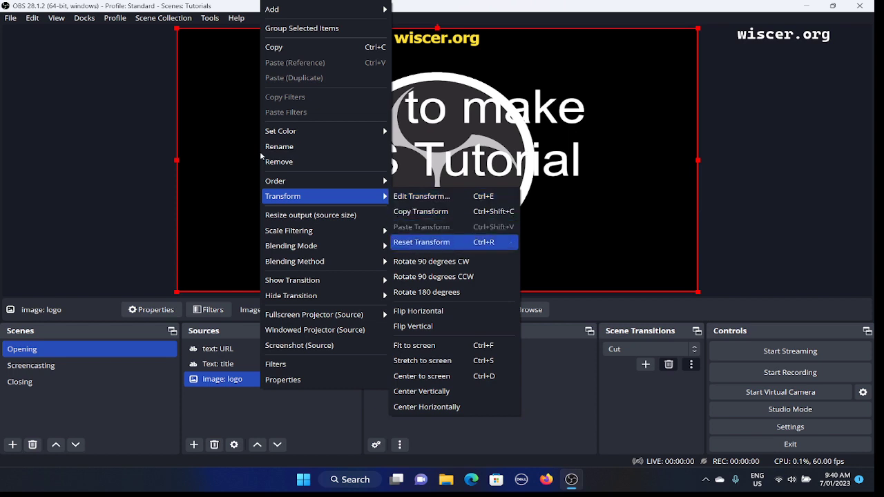
{"action": "key", "text": "Down"}
{"action": "key", "text": "Down"}
{"action": "key", "text": "Down"}
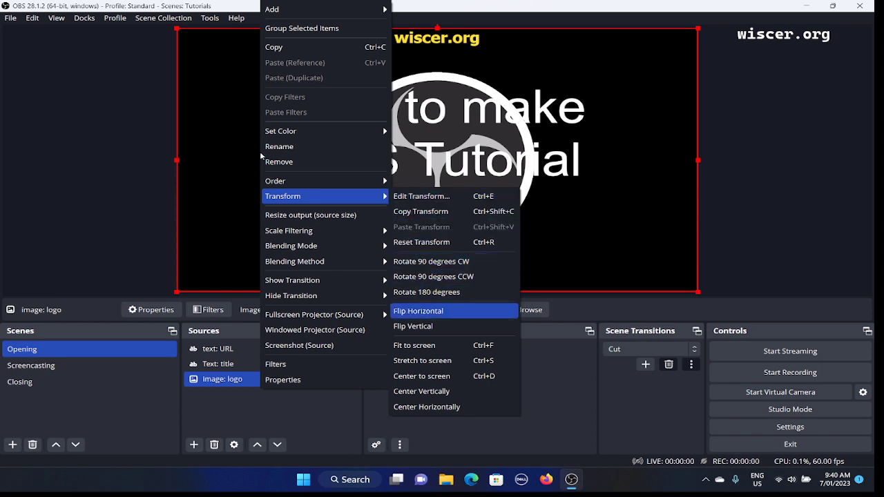
{"action": "key", "text": "Down"}
{"action": "key", "text": "Down"}
{"action": "key", "text": "Down"}
{"action": "key", "text": "Down"}
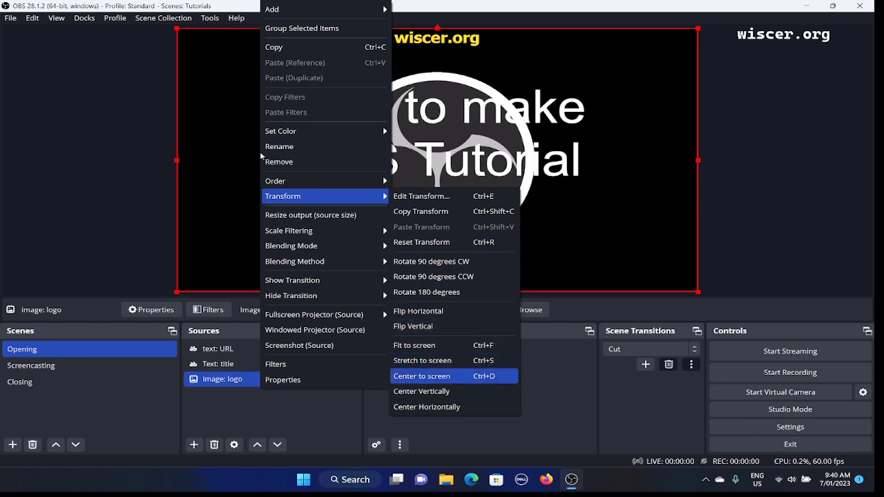
{"action": "key", "text": "Down"}
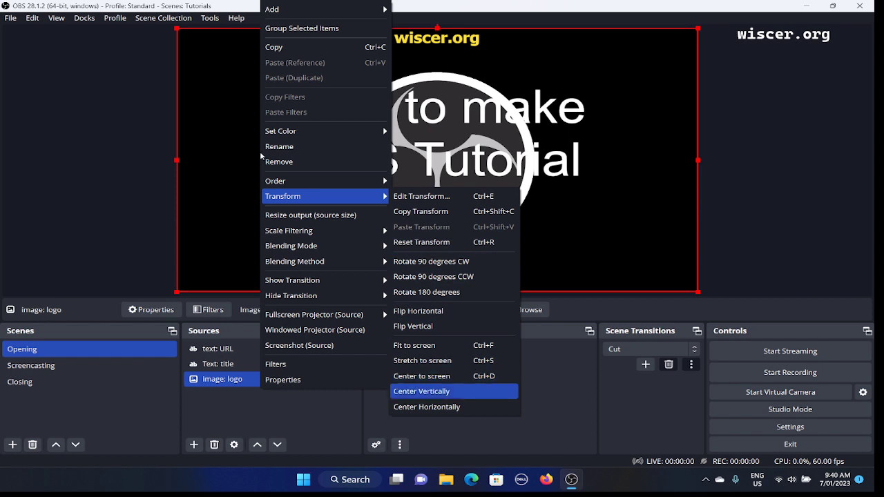
{"action": "key", "text": "Down"}
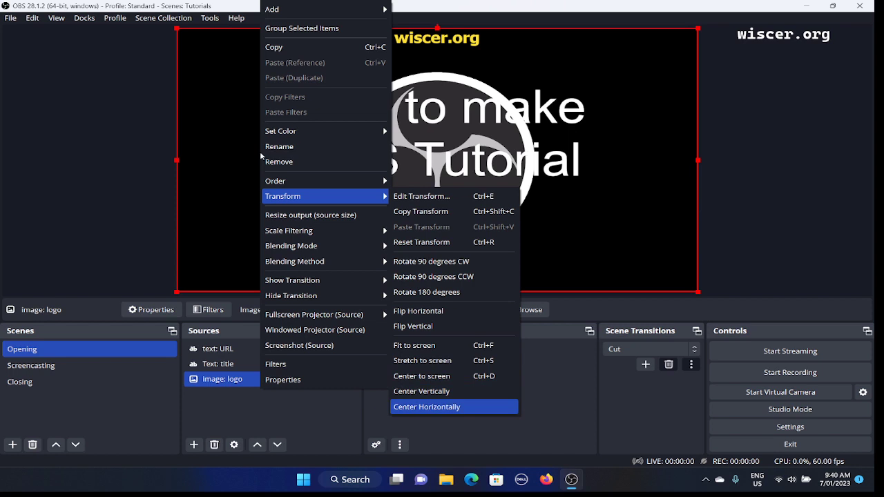
{"action": "key", "text": "Up"}
{"action": "key", "text": "Up"}
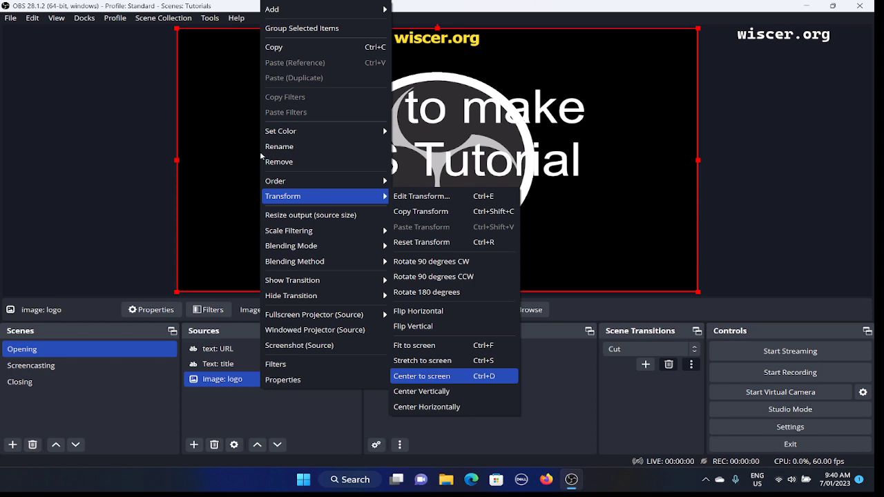
{"action": "key", "text": "Return"}
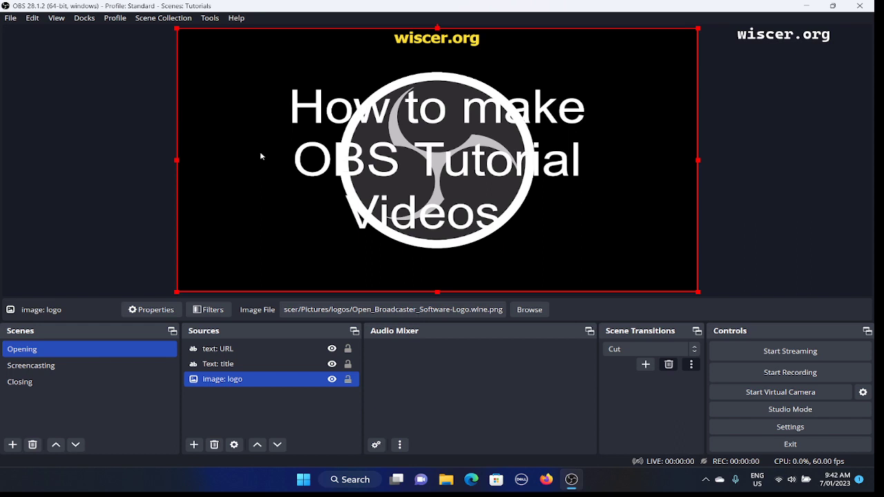
- Select the "Text: title" source and take a brief look at its properties
{"action": "key", "text": "Up"}
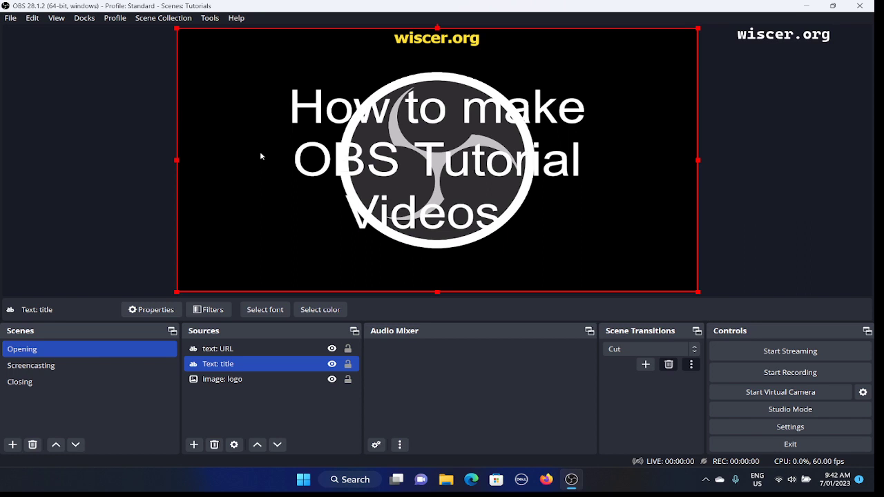
{"action": "right_click", "coordinate": [261, 156]}
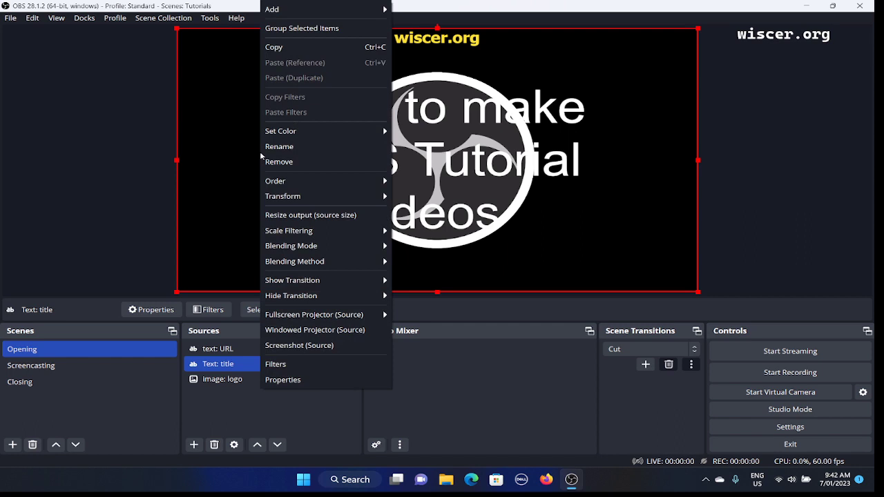
{"action": "key", "text": "Up"}
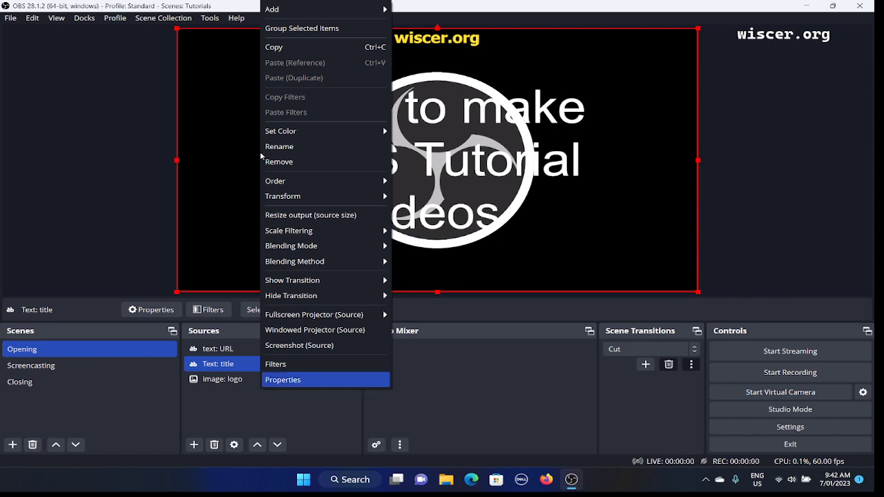
{"action": "key", "text": "Return"}
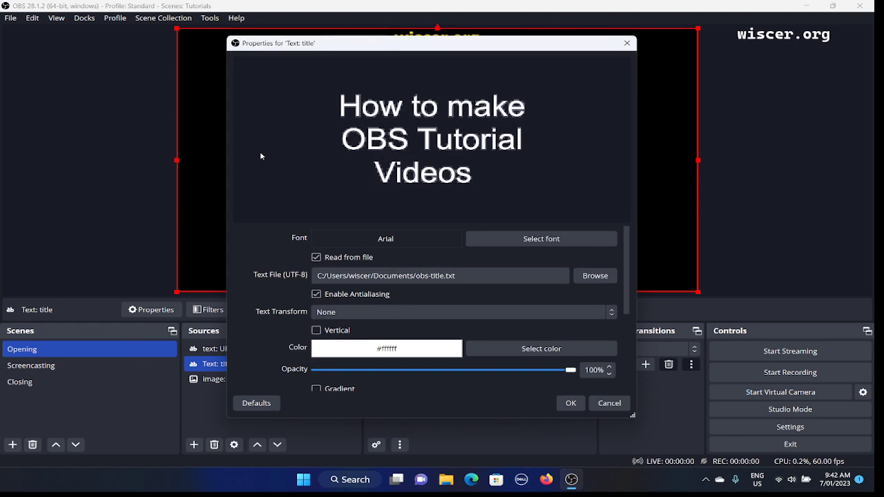
{"action": "key", "text": "Escape"}
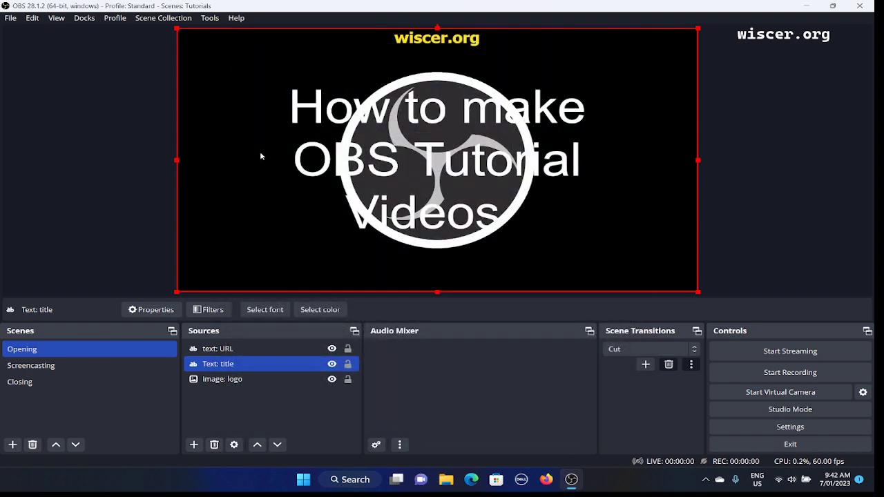
- Enable the Outline option in the properties of the "Text: title" source
{"action": "right_click", "coordinate": [261, 156]}
{"action": "key", "text": "Up"}
{"action": "key", "text": "Return"}
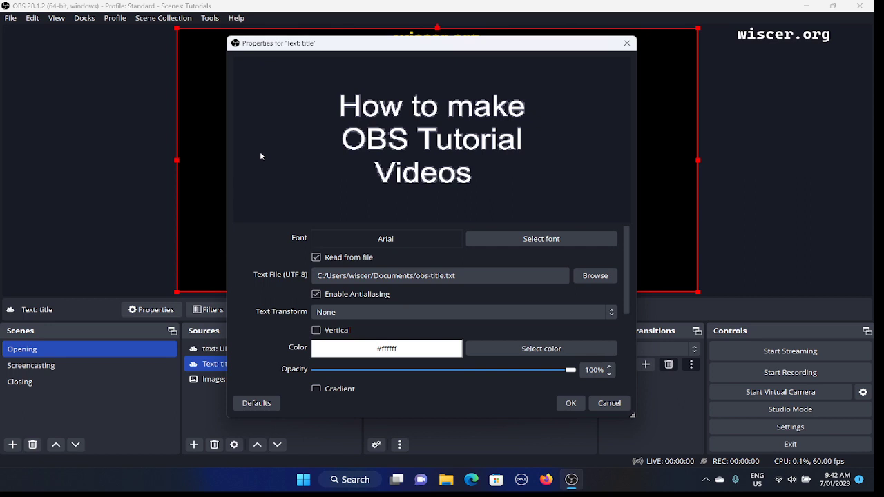
{"action": "key", "text": "Tab"}
{"action": "key", "text": "Tab"}
{"action": "key", "text": "Tab"}
{"action": "key", "text": "Tab"}
{"action": "key", "text": "Tab"}
{"action": "key", "text": "Tab"}
{"action": "key", "text": "Tab"}
{"action": "key", "text": "Tab"}
{"action": "key", "text": "Tab"}
{"action": "key", "text": "Tab"}
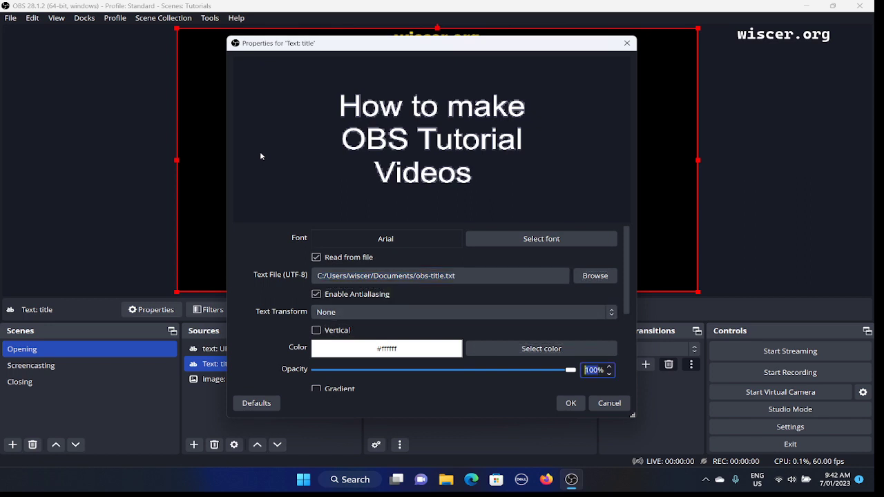
{"action": "key", "text": "Tab"}
{"action": "key", "text": "Tab"}
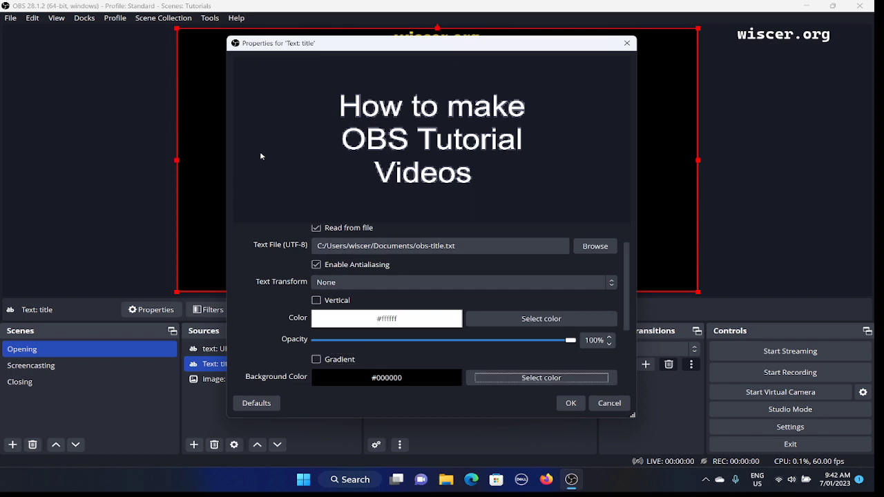
{"action": "key", "text": "Tab"}
{"action": "key", "text": "Tab"}
{"action": "key", "text": "Tab"}
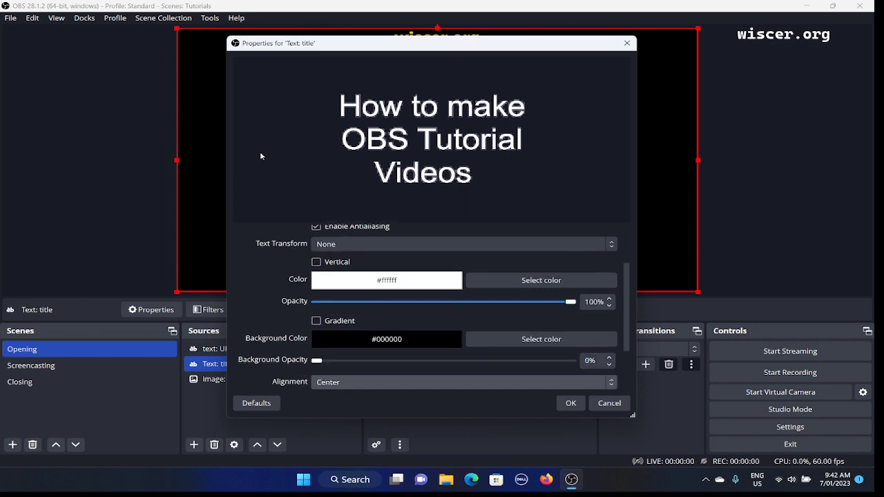
{"action": "key", "text": "Tab"}
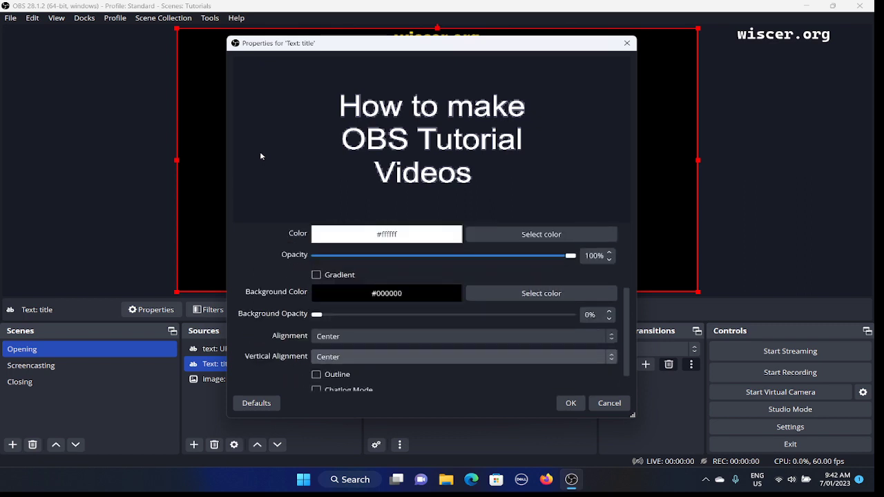
{"action": "key", "text": "Tab"}
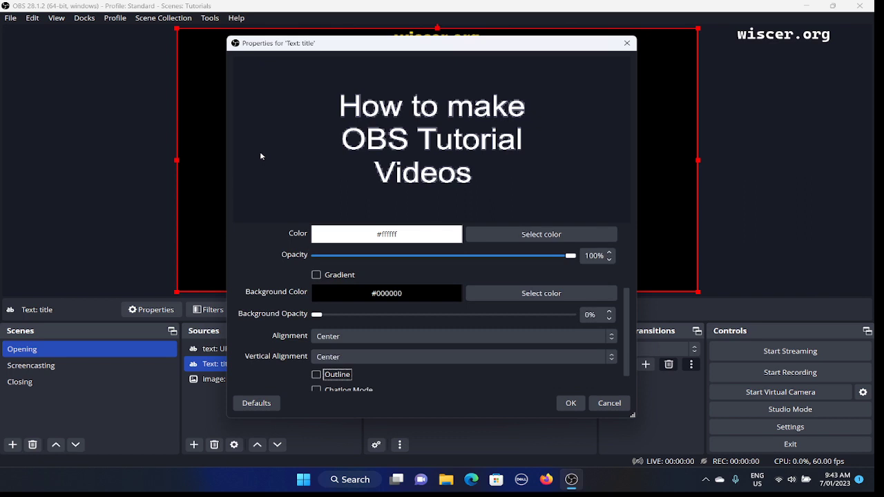
{"action": "key", "text": "Tab"}
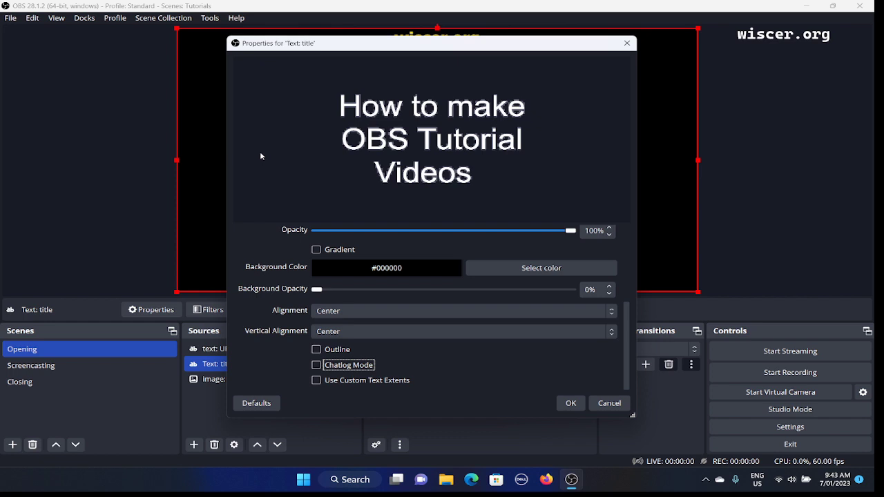
{"action": "key", "text": "shift+Tab"}
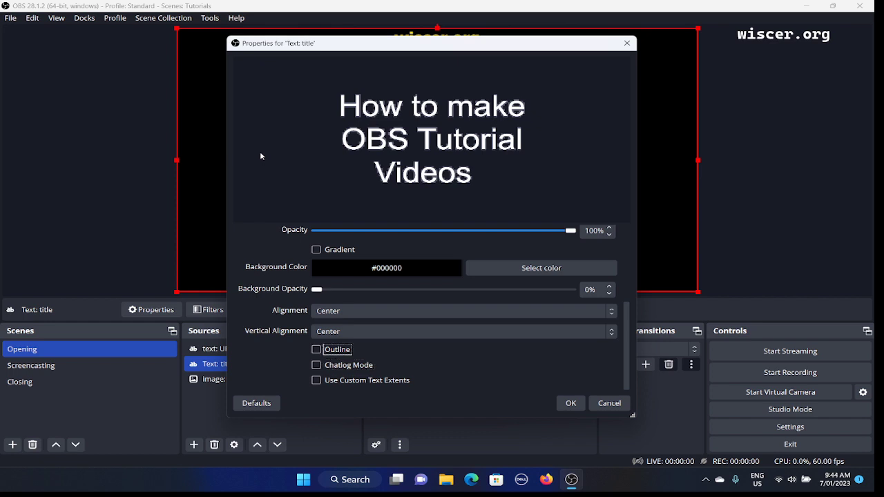
{"action": "key", "text": "space"}
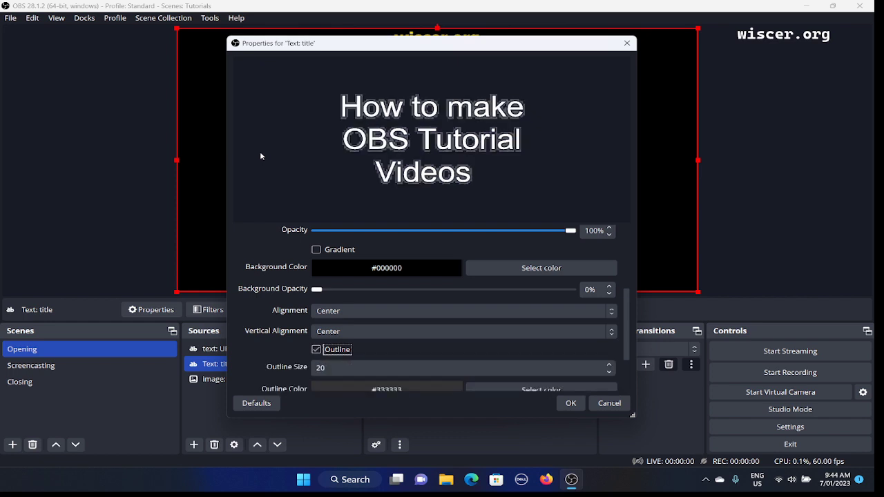
- Set the outline color of the title text to black, #000000
{"action": "key", "text": "Tab"}
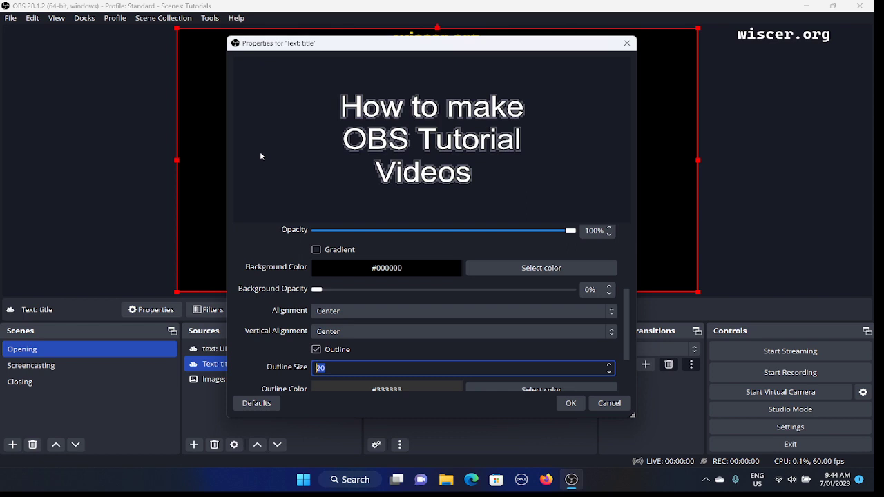
{"action": "key", "text": "Tab"}
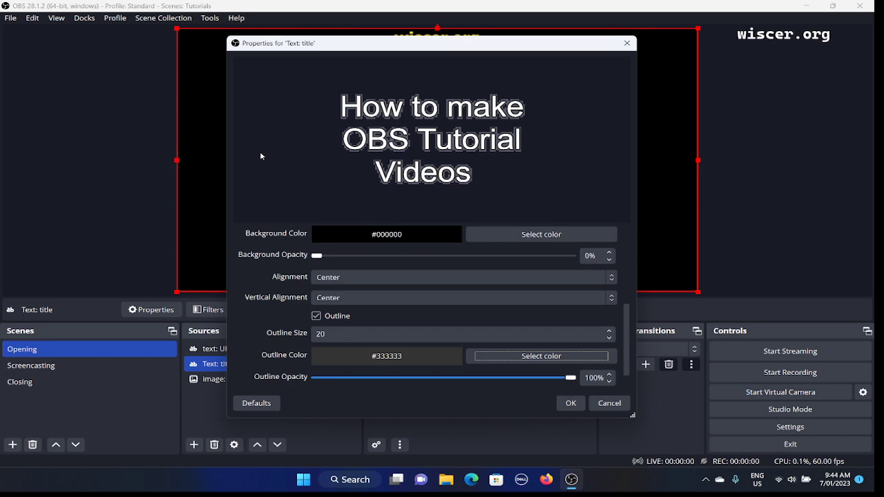
{"action": "key", "text": "space"}
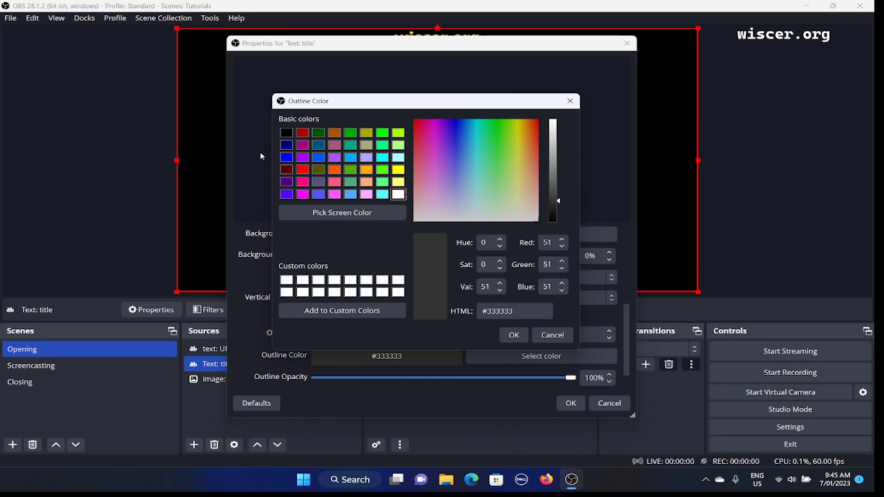
{"action": "key", "text": "Tab"}
{"action": "key", "text": "Tab"}
{"action": "key", "text": "Tab"}
{"action": "key", "text": "Tab"}
{"action": "key", "text": "Tab"}
{"action": "key", "text": "Tab"}
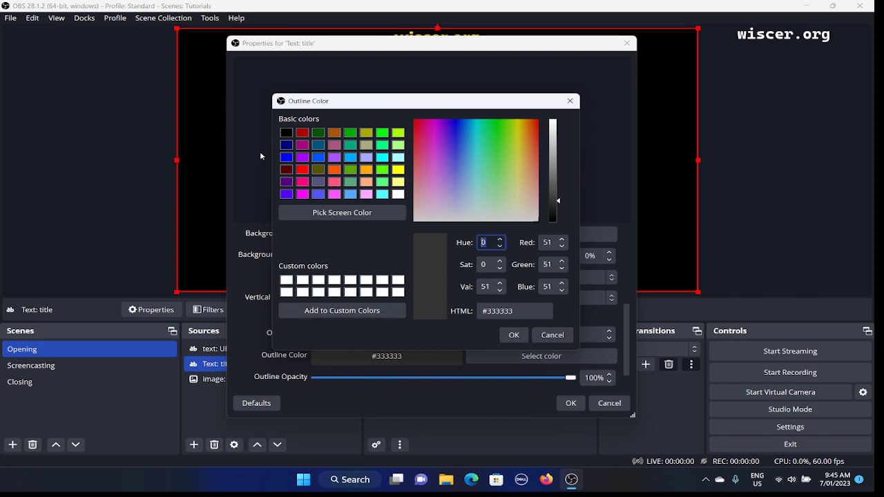
{"action": "key", "text": "Tab"}
{"action": "key", "text": "Tab"}
{"action": "key", "text": "Tab"}
{"action": "key", "text": "Tab"}
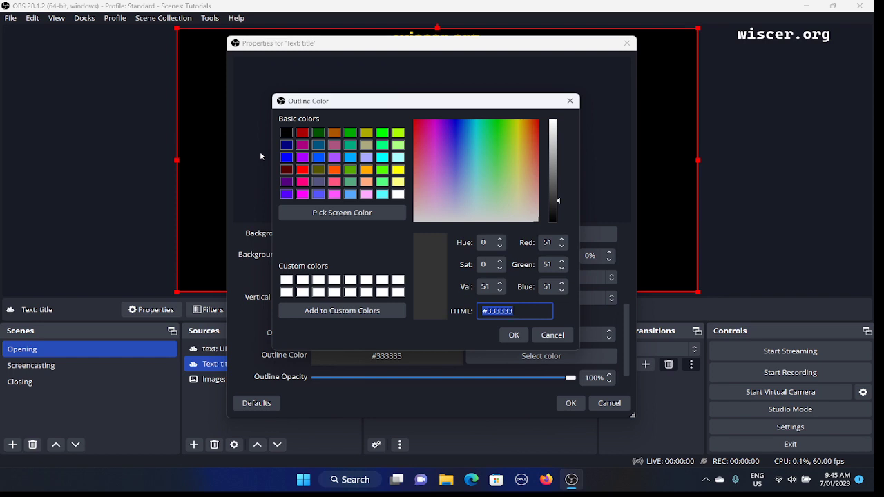
{"action": "type", "text": "#"}
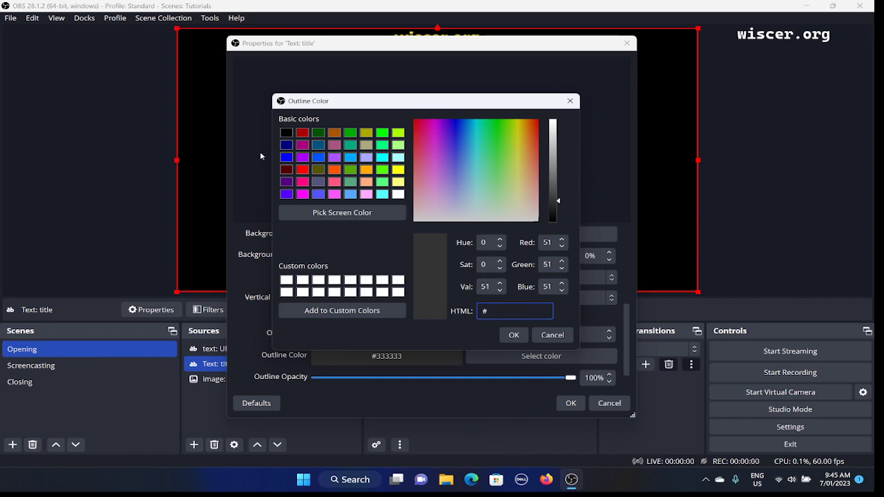
{"action": "type", "text": "000000"}
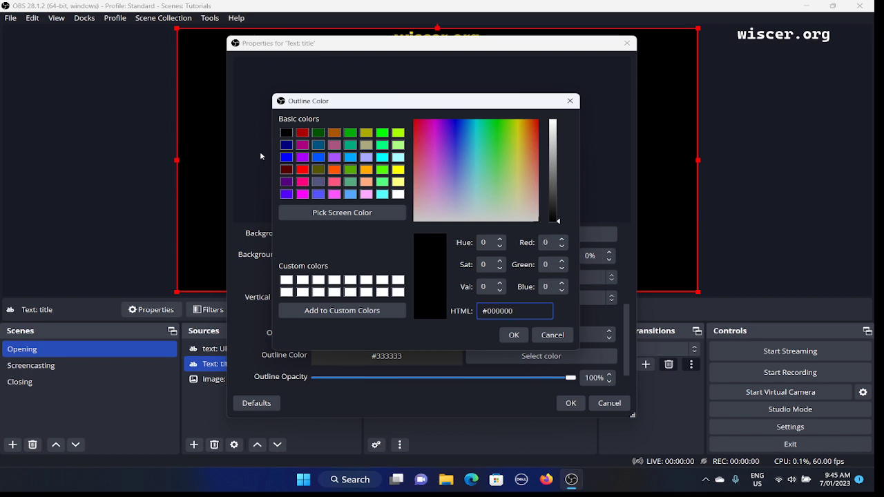
{"action": "key", "text": "Return"}
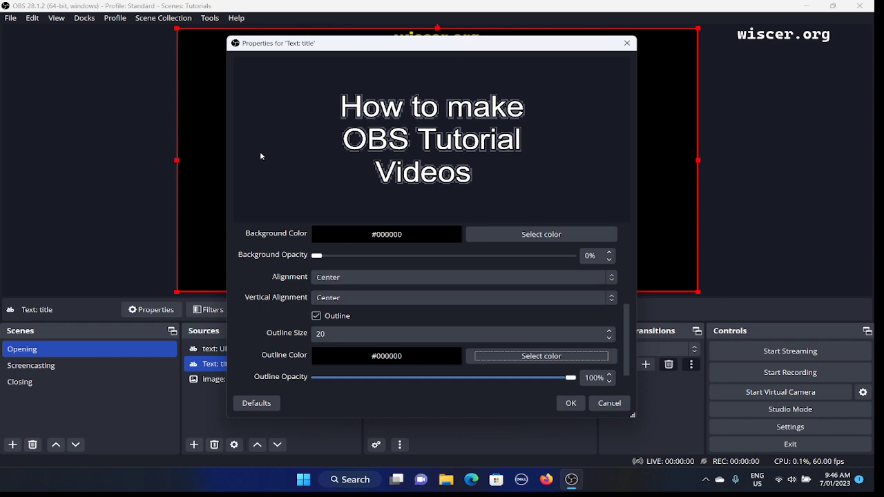
- Review the title's outline opacity, size and color settings
{"action": "left_click", "coordinate": [261, 156]}
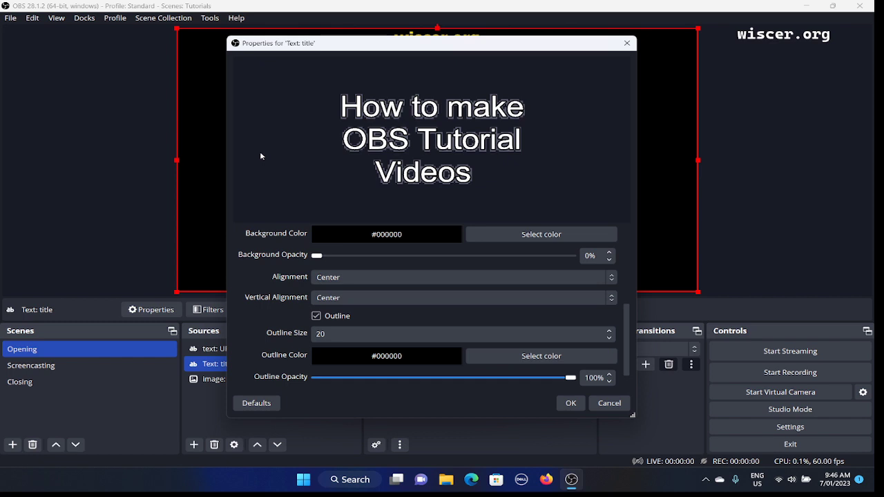
{"action": "key", "text": "Tab"}
{"action": "key", "text": "Tab"}
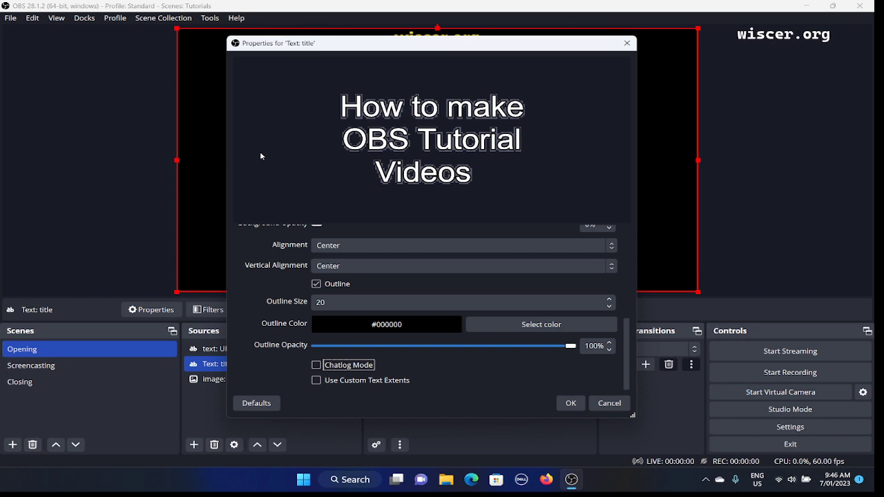
{"action": "key", "text": "shift+Tab"}
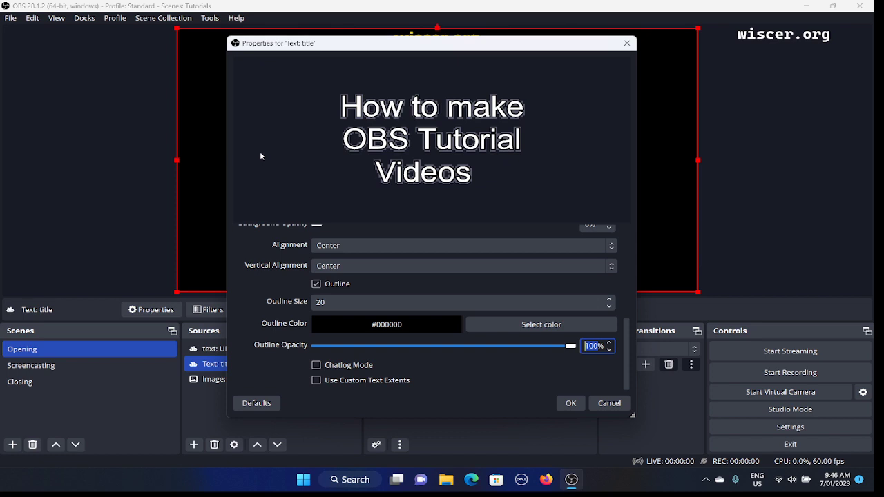
{"action": "key", "text": "shift+Tab"}
{"action": "key", "text": "shift+Tab"}
{"action": "key", "text": "shift+Tab"}
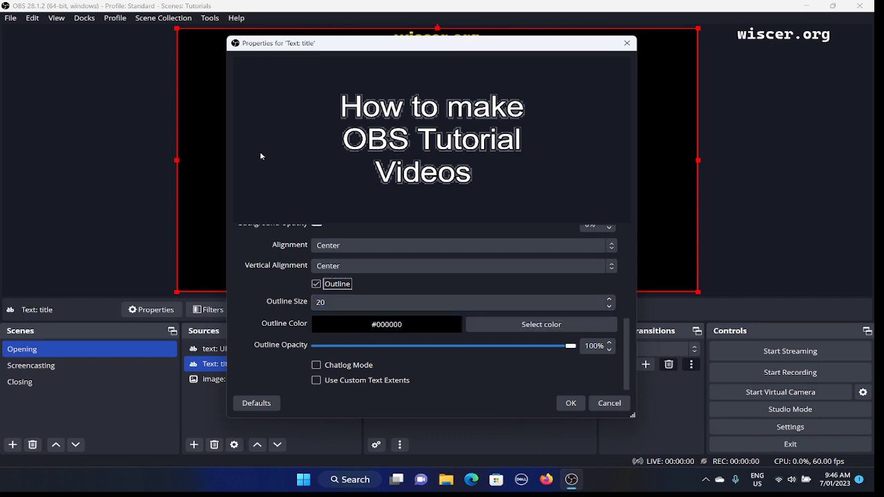
{"action": "key", "text": "Tab"}
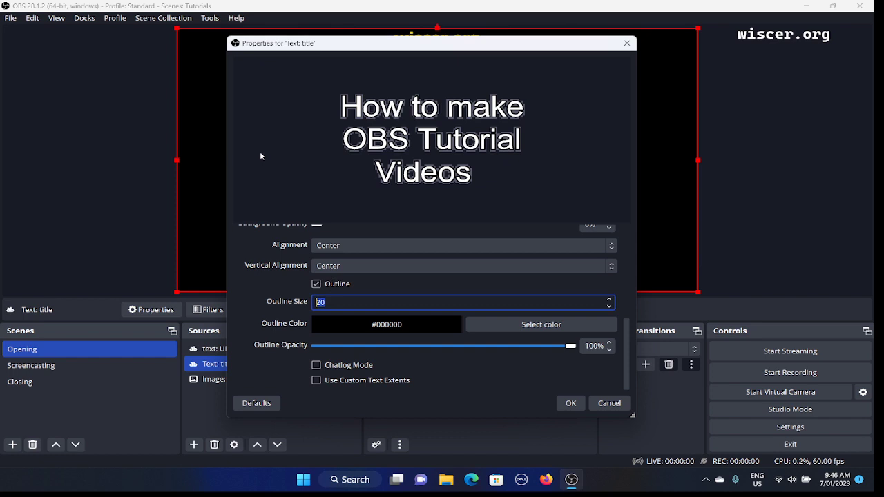
{"action": "key", "text": "Tab"}
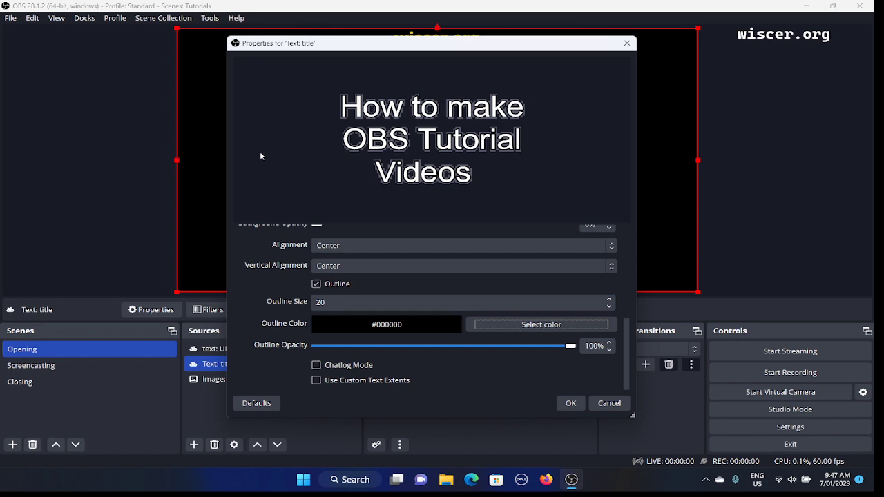
{"action": "key", "text": "Tab"}
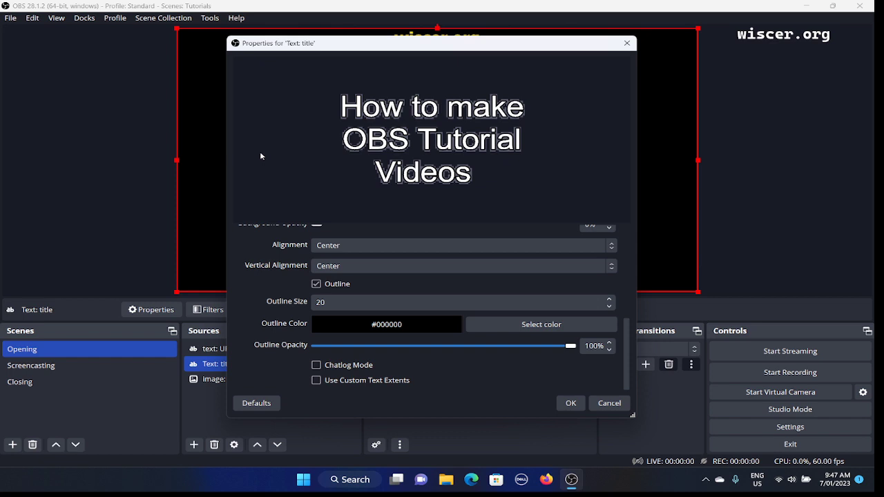
- Close the properties of the "Text: title" source and save the changed settings
{"action": "key", "text": "Tab"}
{"action": "key", "text": "Tab"}
{"action": "key", "text": "Escape"}
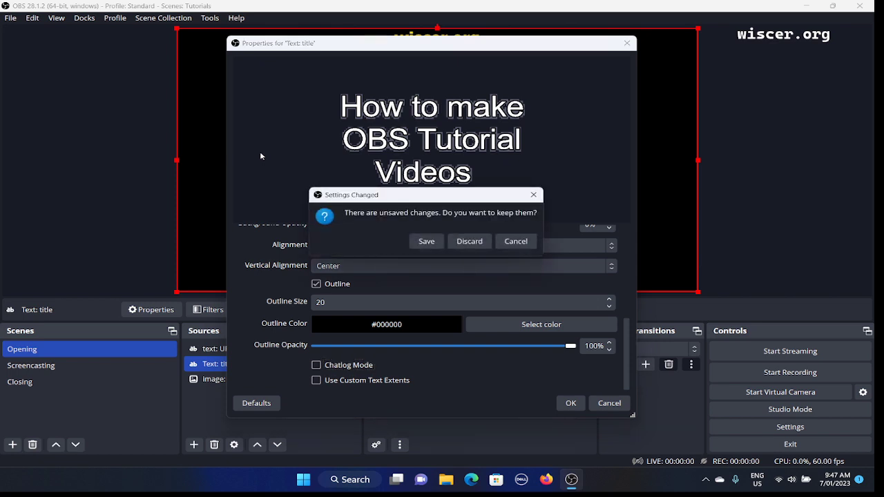
{"action": "key", "text": "Return"}
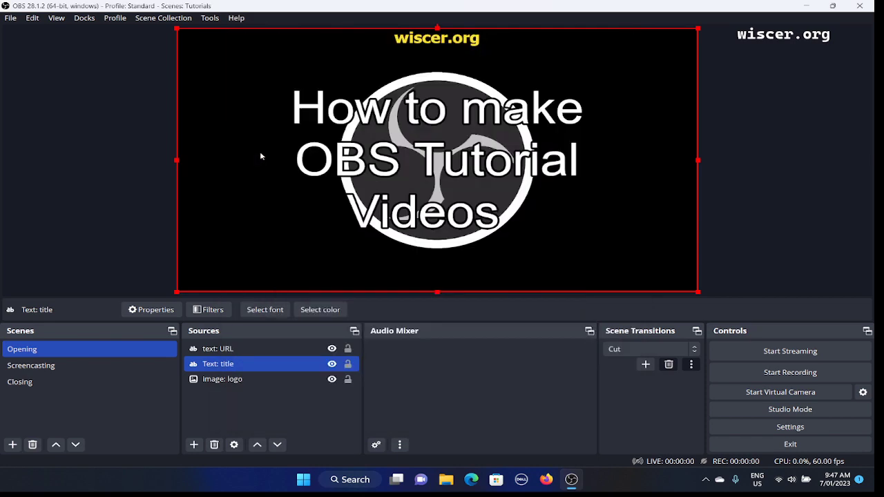